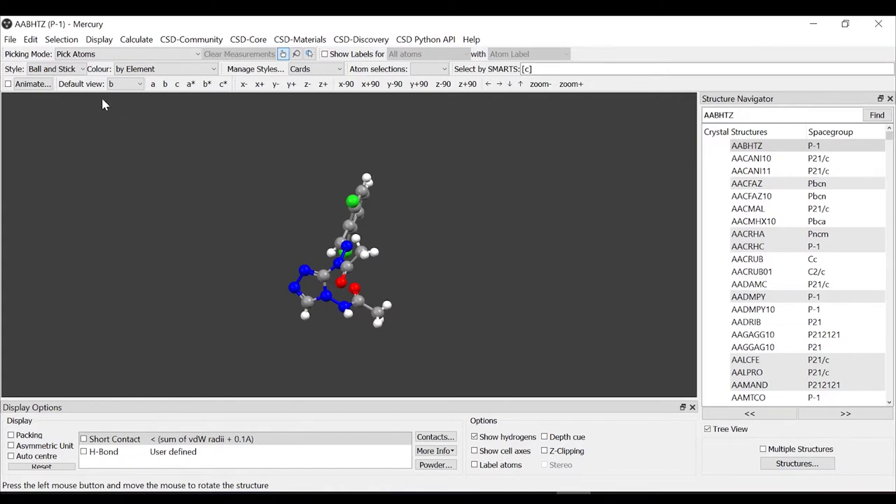
- Rotate the AABHTZ molecule so its chlorinated benzene ring comes forward
{"action": "left_click_drag", "start_coordinate": [433, 243], "coordinate": [492, 268]}
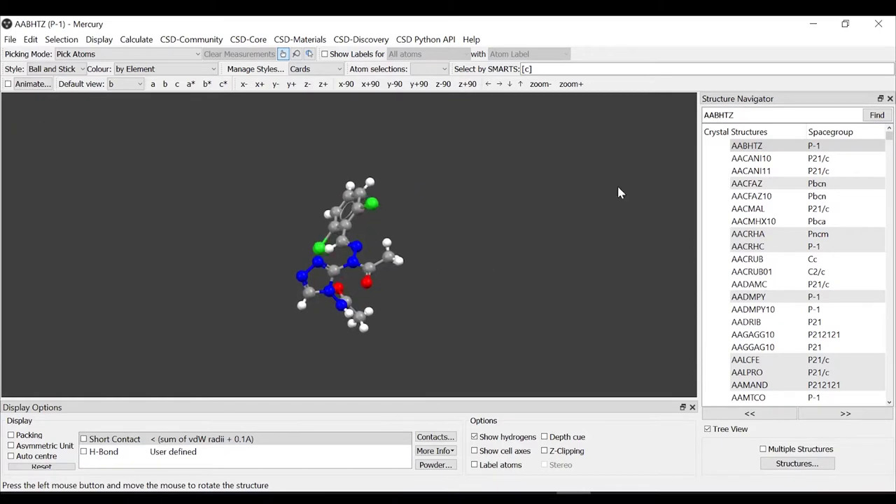
{"action": "left_click_drag", "start_coordinate": [618, 192], "coordinate": [476, 166]}
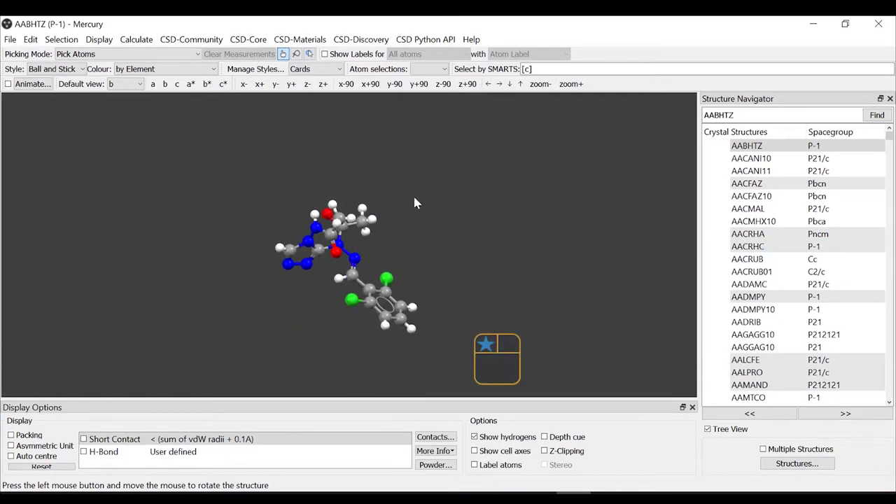
{"action": "left_click_drag", "start_coordinate": [418, 200], "coordinate": [469, 224]}
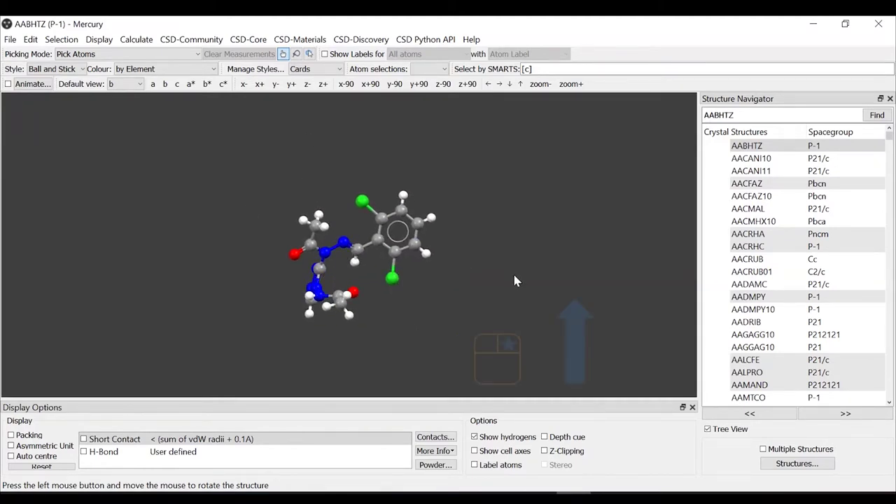
{"action": "right_click_drag", "start_coordinate": [469, 224], "coordinate": [511, 310]}
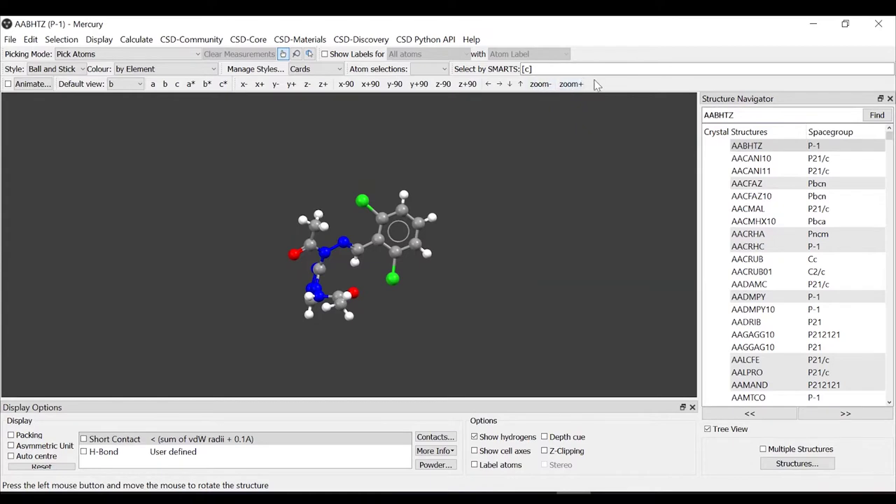
- Enlarge the molecule slightly with the zoom buttons and shift it up and left of centre
{"action": "left_click", "coordinate": [570, 84]}
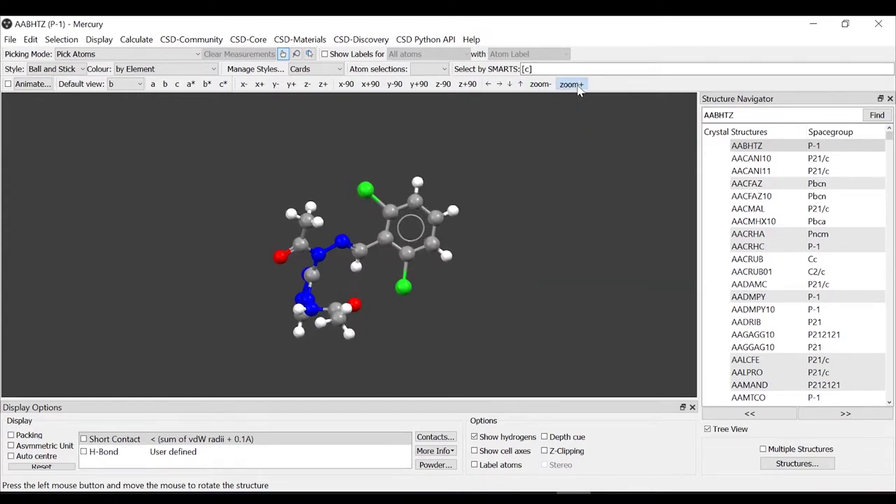
{"action": "left_click", "coordinate": [570, 84]}
{"action": "left_click", "coordinate": [543, 85]}
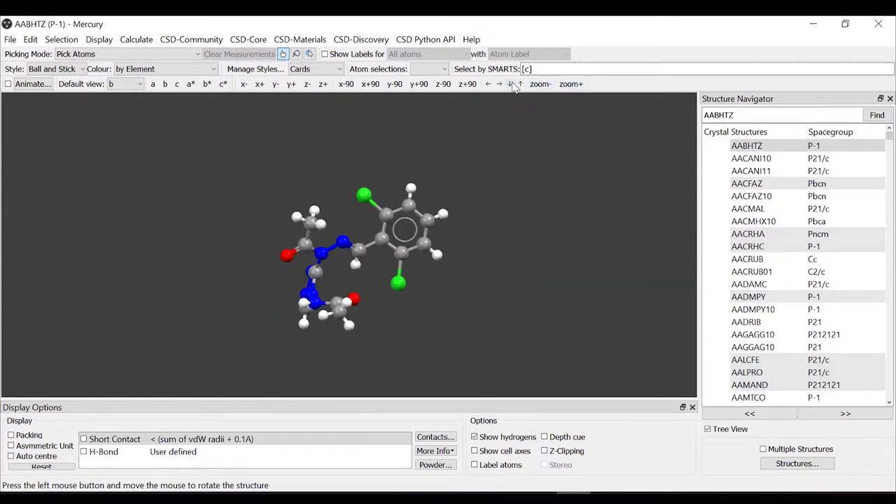
{"action": "left_click", "coordinate": [520, 84]}
{"action": "left_click", "coordinate": [510, 84]}
{"action": "left_click", "coordinate": [500, 84]}
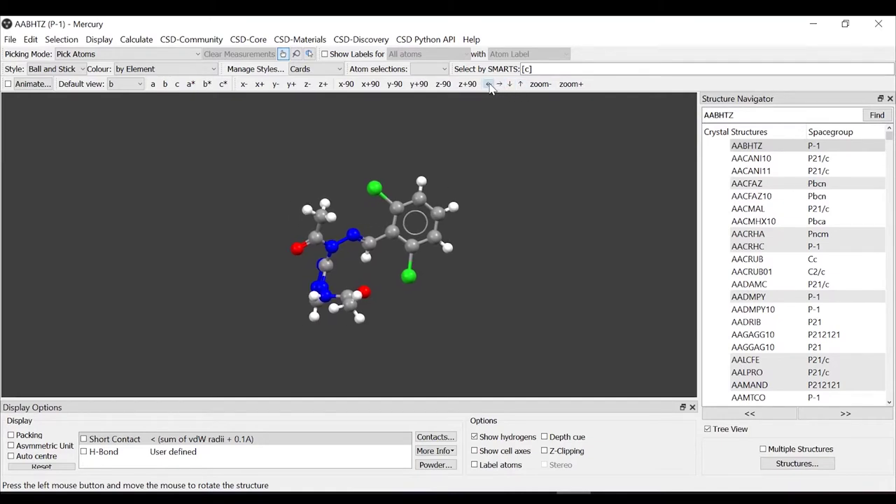
{"action": "left_click", "coordinate": [488, 84]}
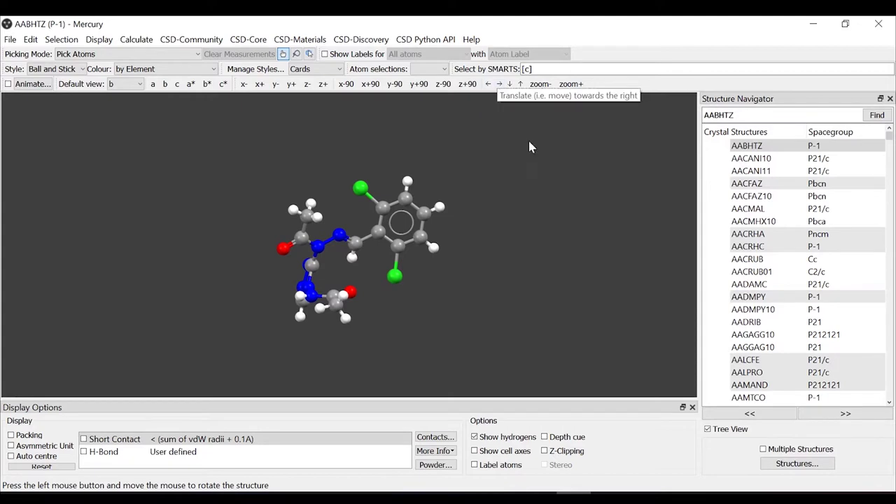
{"action": "left_click_drag", "start_coordinate": [529, 141], "coordinate": [444, 243], "text": "ctrl"}
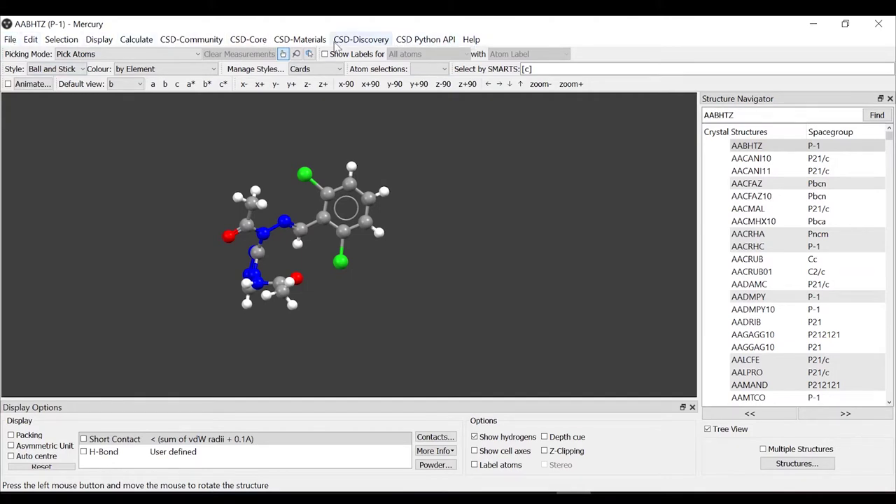
{"action": "left_click", "coordinate": [11, 40]}
{"action": "mouse_move", "coordinate": [26, 44]}
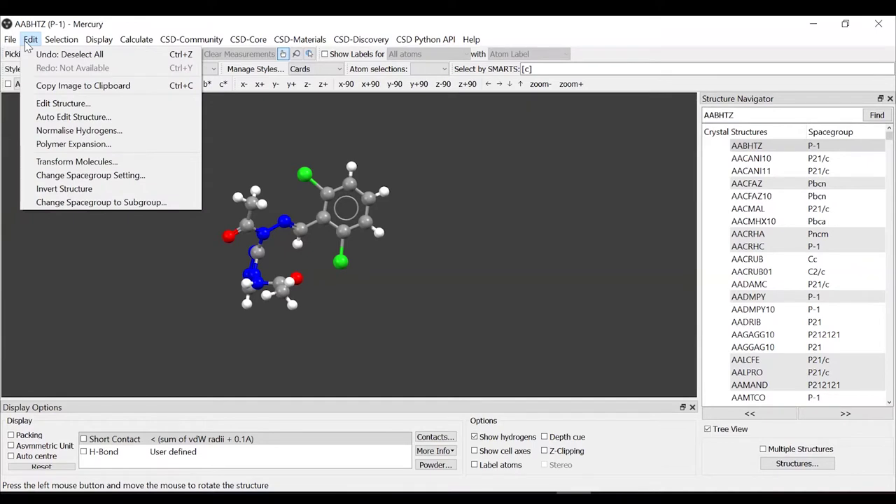
{"action": "mouse_move", "coordinate": [97, 45]}
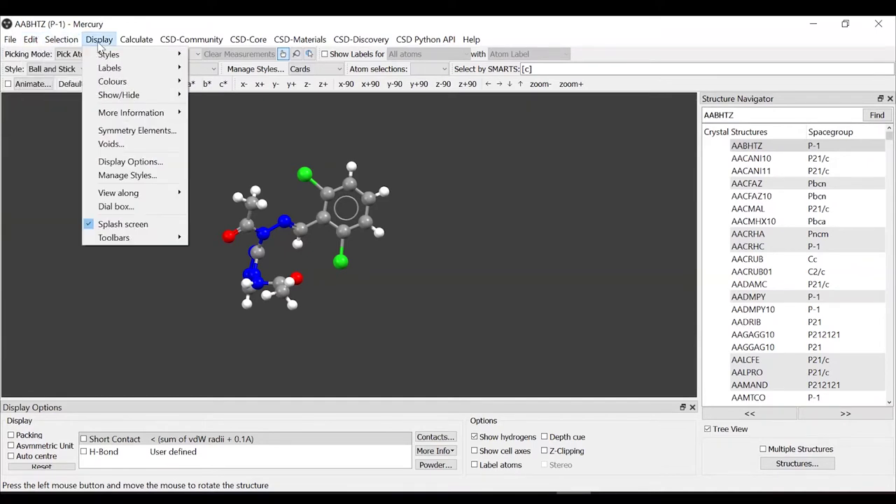
{"action": "mouse_move", "coordinate": [131, 46]}
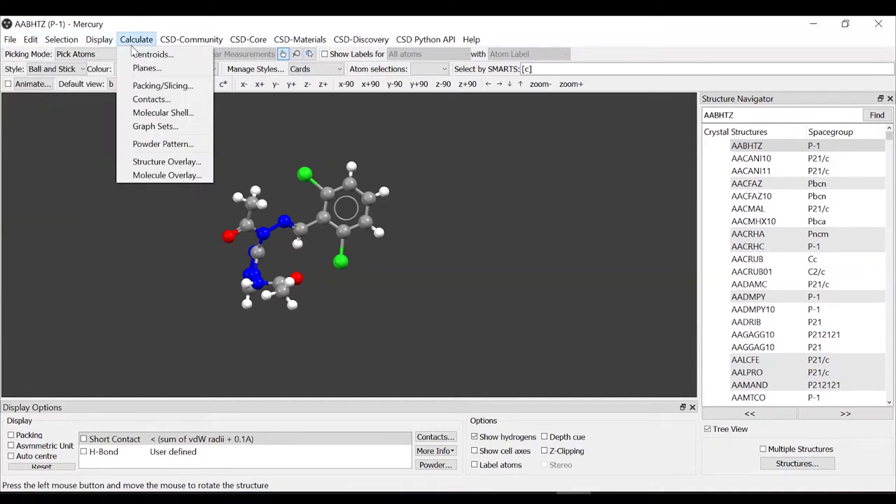
{"action": "mouse_move", "coordinate": [236, 42]}
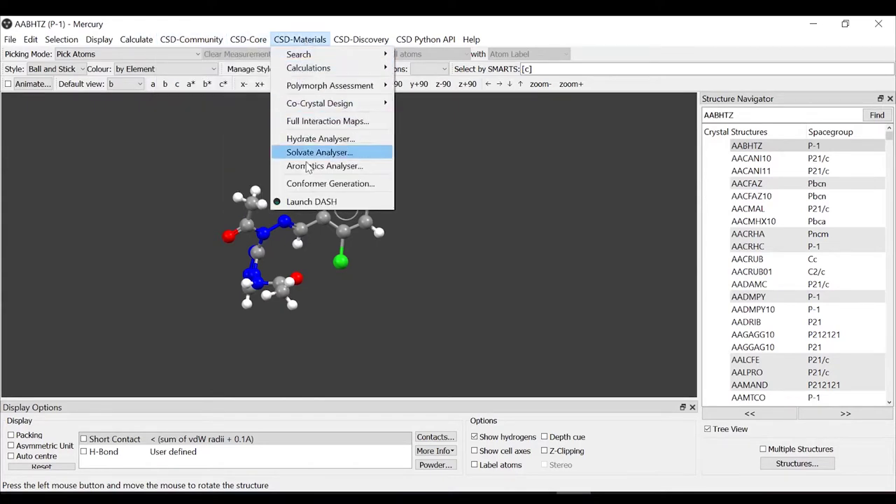
{"action": "mouse_move", "coordinate": [323, 30]}
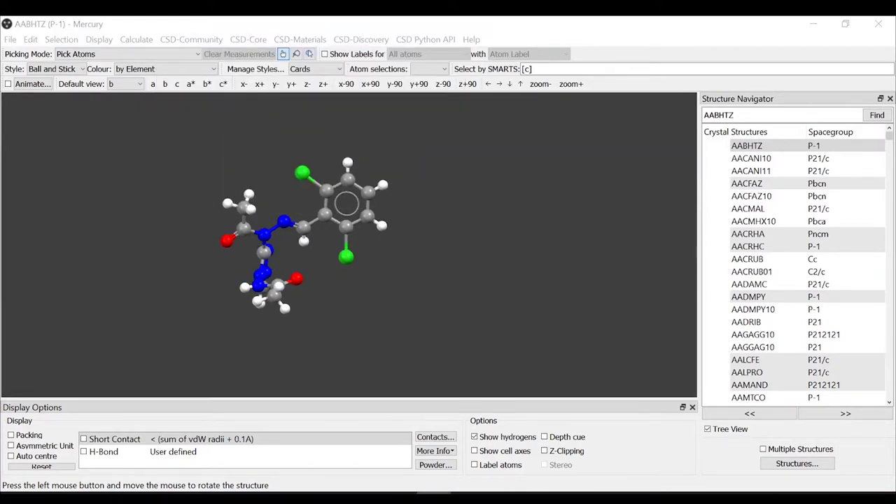
{"action": "left_click_drag", "start_coordinate": [408, 237], "coordinate": [361, 272]}
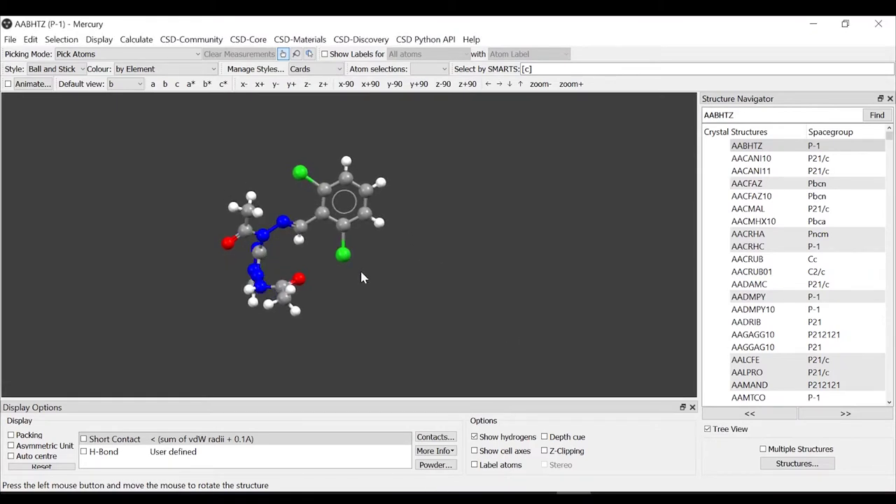
{"action": "right_click", "coordinate": [425, 154]}
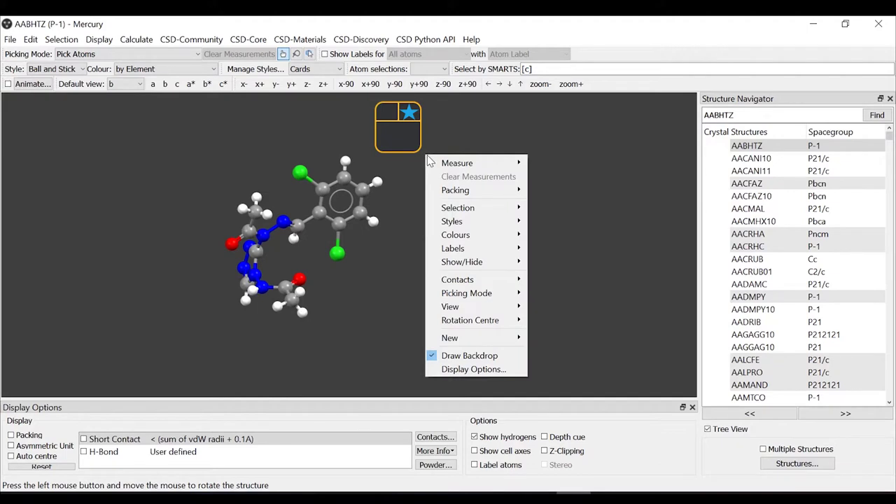
{"action": "left_click", "coordinate": [506, 368]}
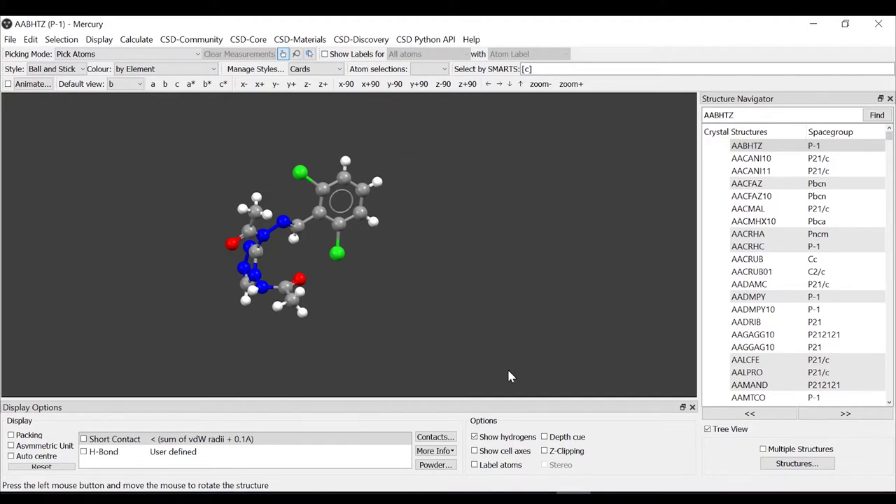
{"action": "left_click_drag", "start_coordinate": [411, 193], "coordinate": [528, 177]}
{"action": "left_click", "coordinate": [443, 197]}
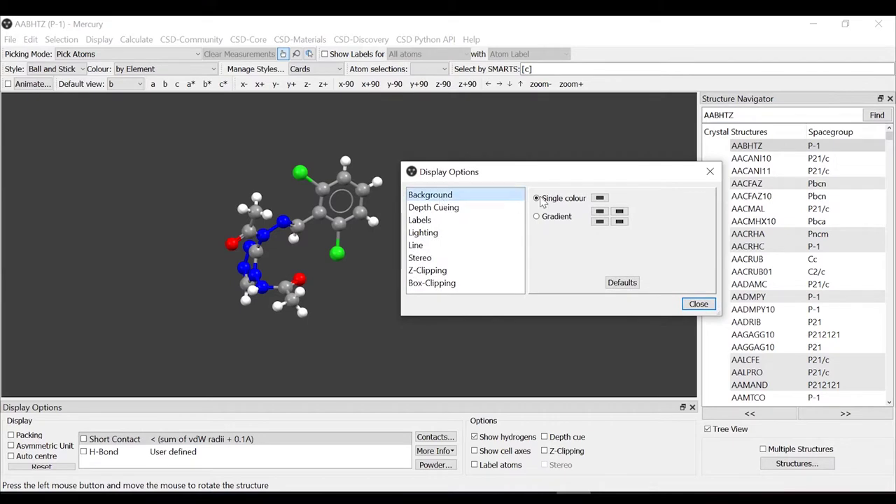
{"action": "left_click", "coordinate": [602, 199]}
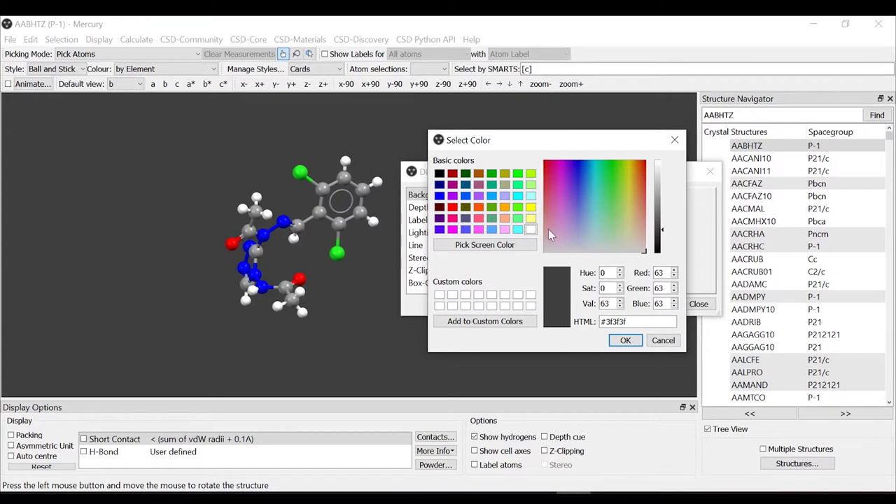
{"action": "left_click", "coordinate": [625, 340]}
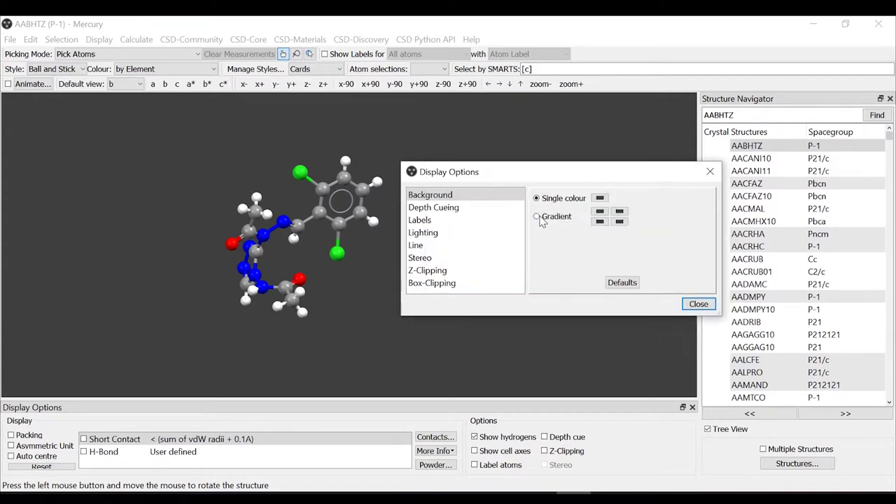
{"action": "left_click", "coordinate": [600, 211]}
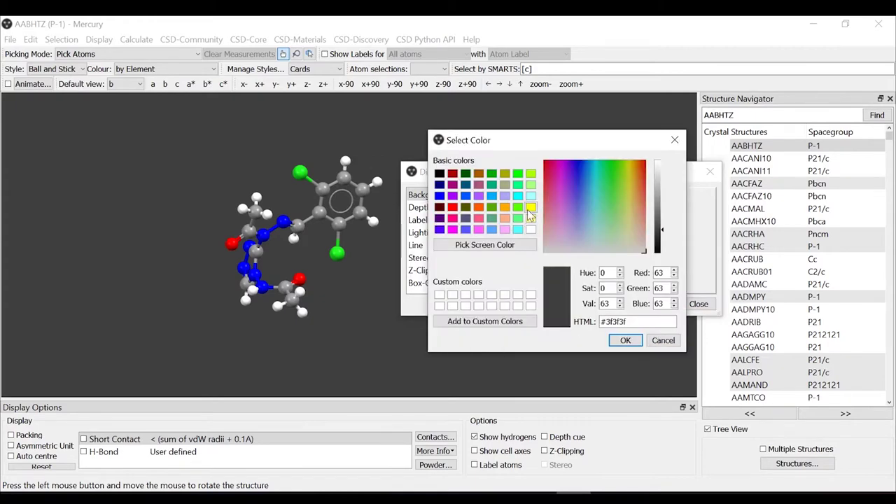
{"action": "left_click", "coordinate": [530, 206]}
{"action": "left_click", "coordinate": [625, 340]}
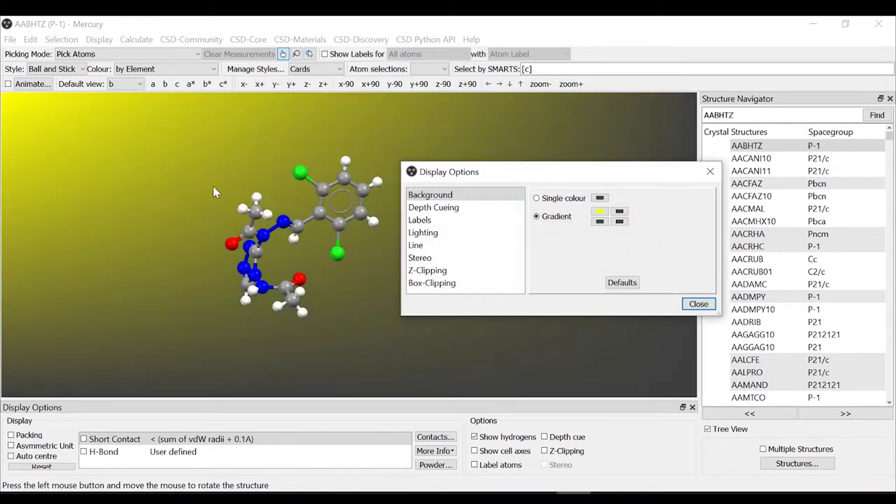
{"action": "left_click", "coordinate": [620, 222]}
{"action": "left_click", "coordinate": [504, 218]}
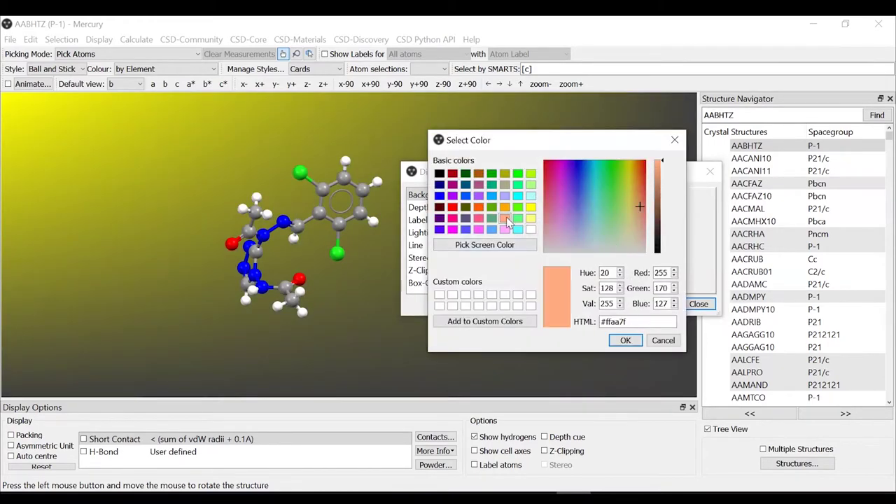
{"action": "left_click", "coordinate": [625, 340]}
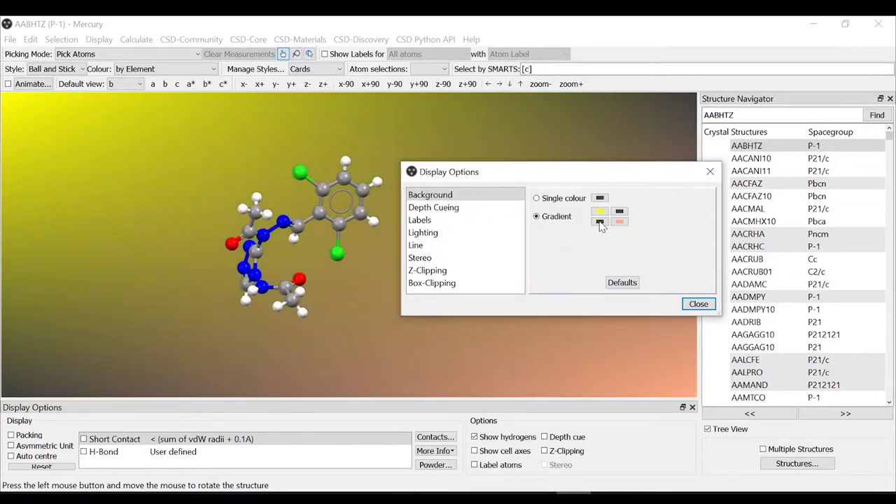
{"action": "left_click", "coordinate": [536, 198]}
{"action": "left_click_drag", "start_coordinate": [537, 171], "coordinate": [587, 151]}
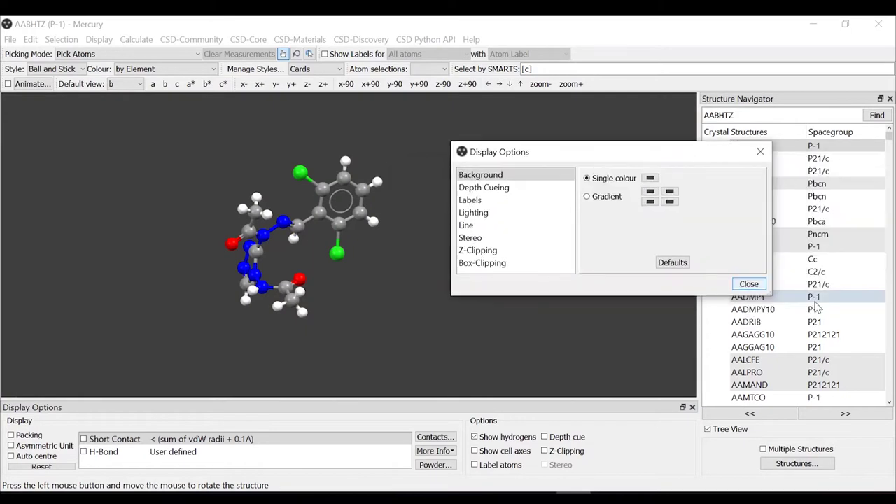
{"action": "left_click", "coordinate": [746, 284]}
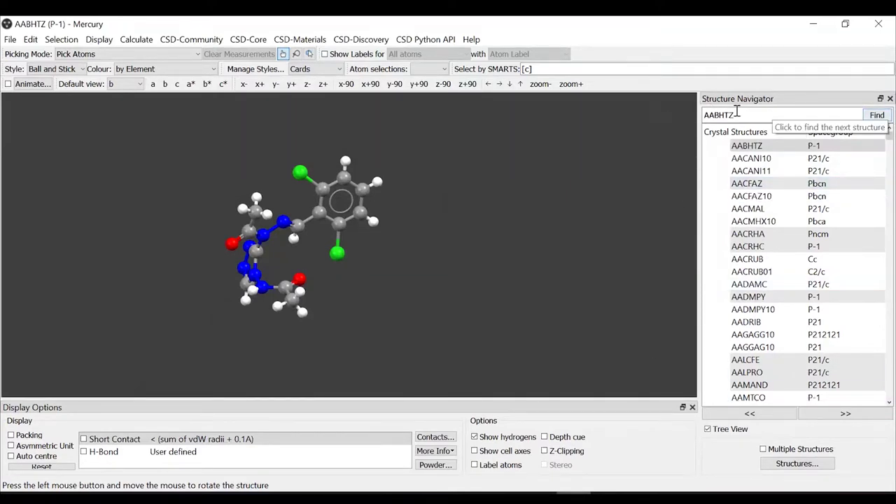
- Select the AABHTZ refcode, hide the display options panel and rotate the enlarged view
{"action": "scroll", "coordinate": [749, 209], "scroll_direction": "down", "scroll_amount": 3}
{"action": "scroll", "coordinate": [749, 208], "scroll_direction": "down", "scroll_amount": 10}
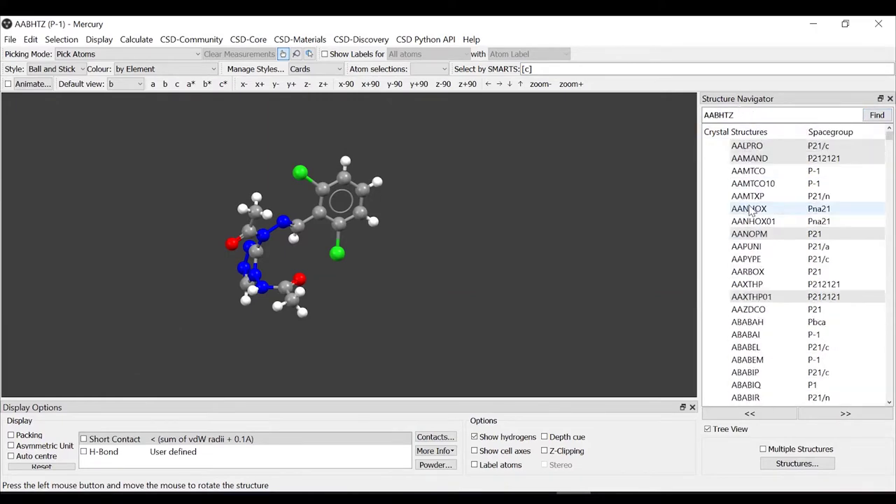
{"action": "scroll", "coordinate": [751, 200], "scroll_direction": "up", "scroll_amount": 14}
{"action": "double_click", "coordinate": [747, 116]}
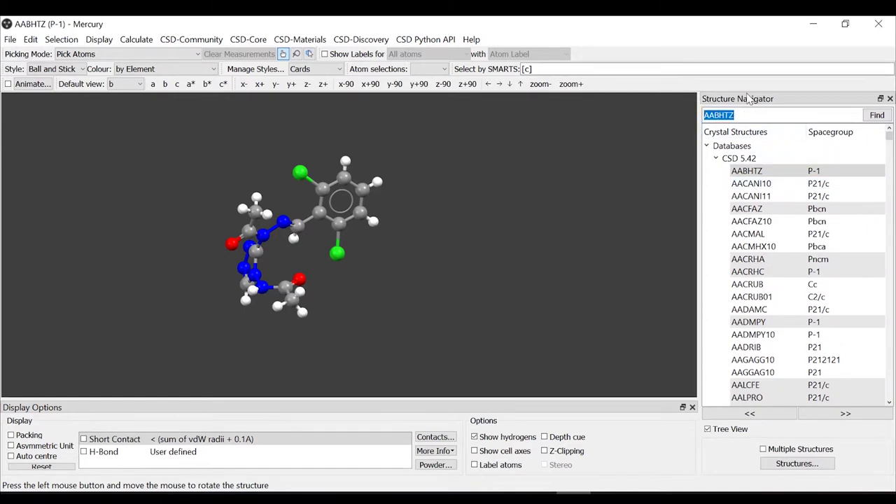
{"action": "left_click", "coordinate": [529, 332]}
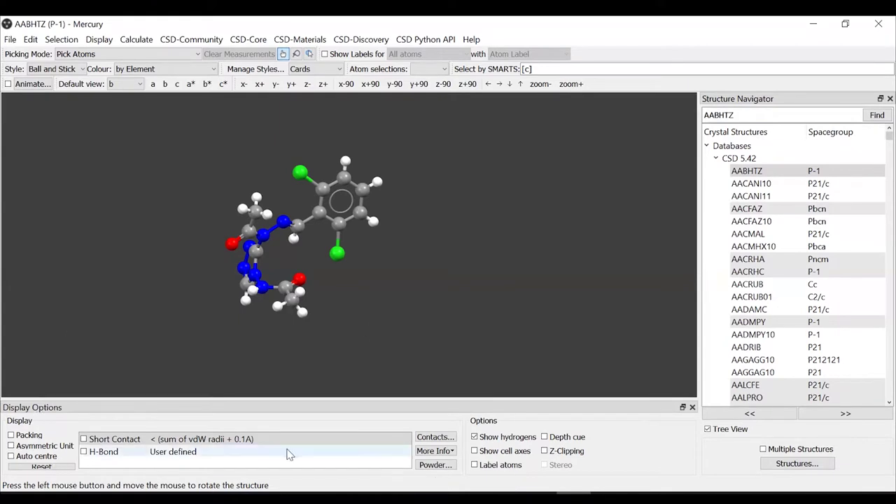
{"action": "left_click", "coordinate": [693, 408]}
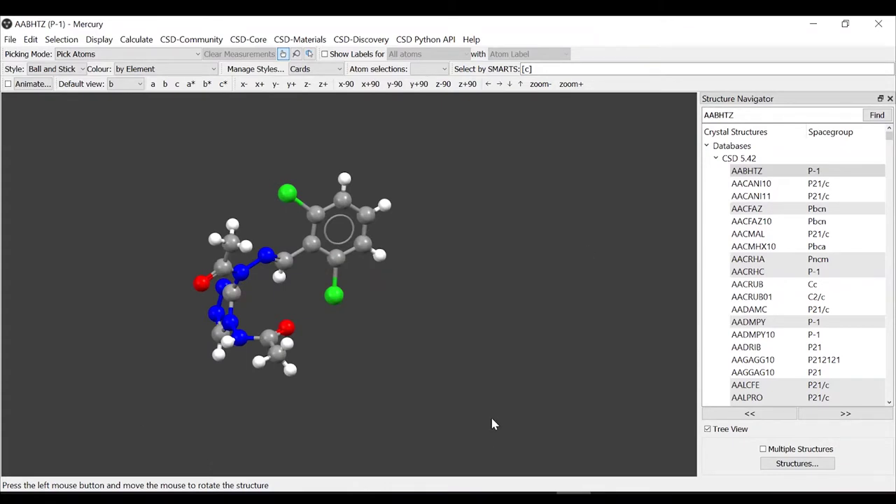
{"action": "left_click_drag", "start_coordinate": [518, 297], "coordinate": [518, 266]}
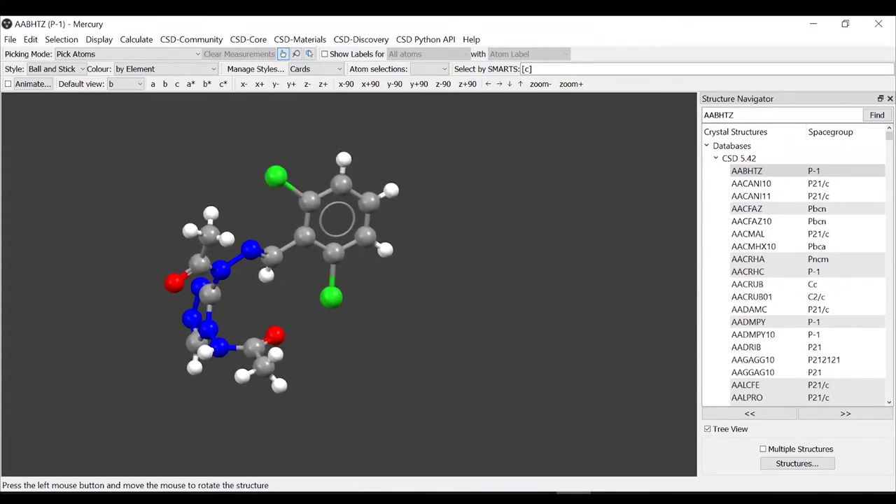
- Show the Display Options toolbar below the viewer from Display > Toolbars
{"action": "left_click", "coordinate": [100, 40]}
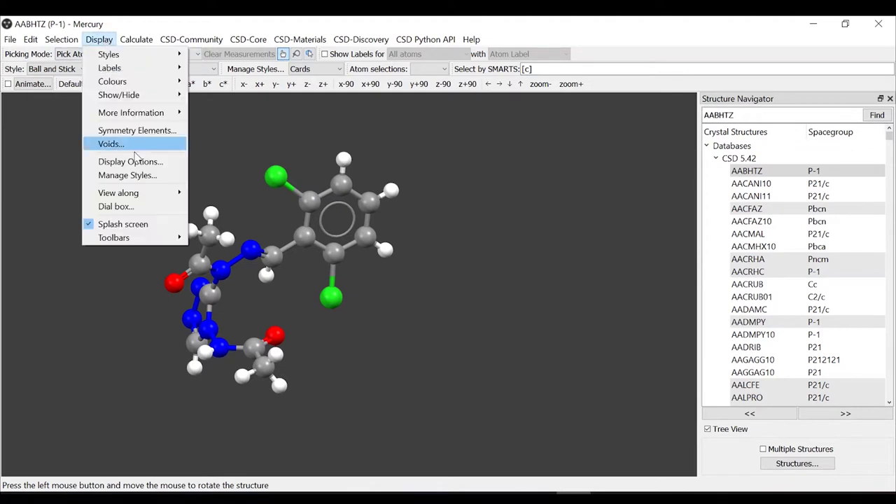
{"action": "mouse_move", "coordinate": [135, 238]}
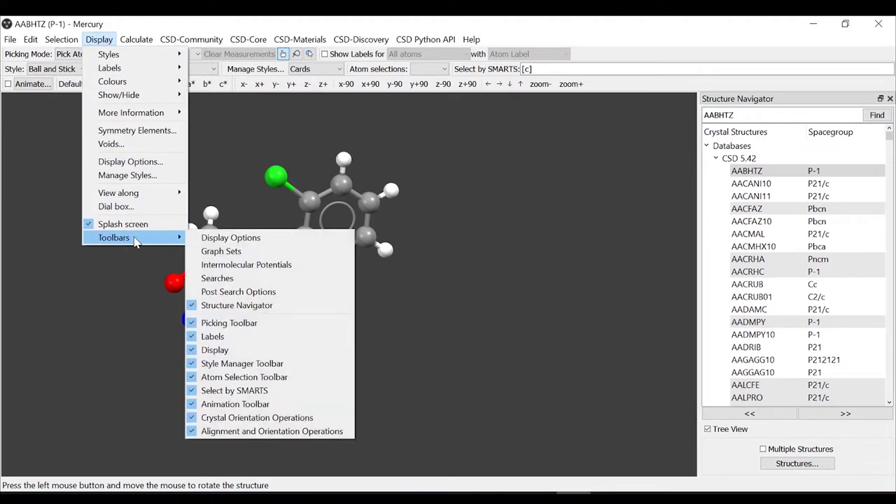
{"action": "left_click", "coordinate": [208, 238]}
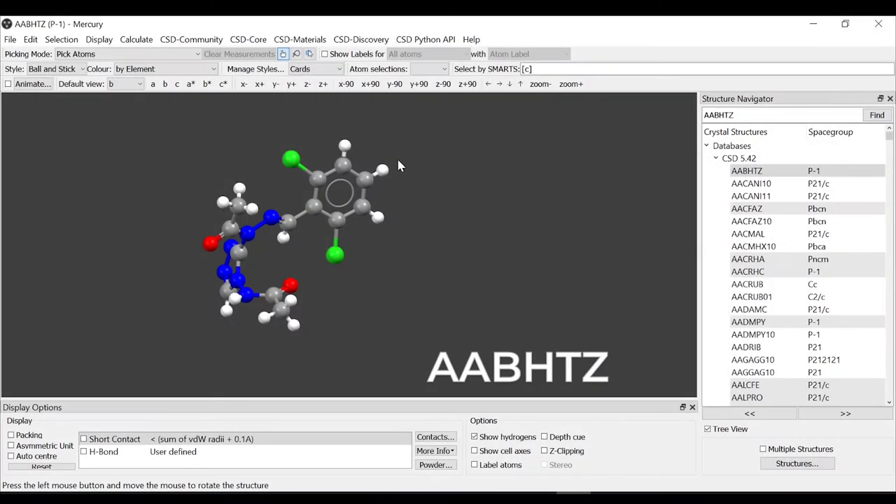
{"action": "left_click_drag", "start_coordinate": [400, 166], "coordinate": [350, 238]}
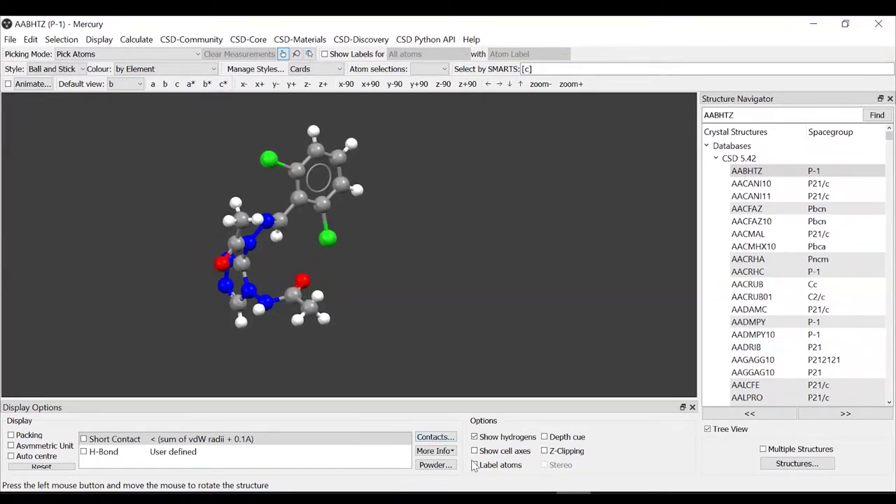
{"action": "left_click", "coordinate": [448, 452]}
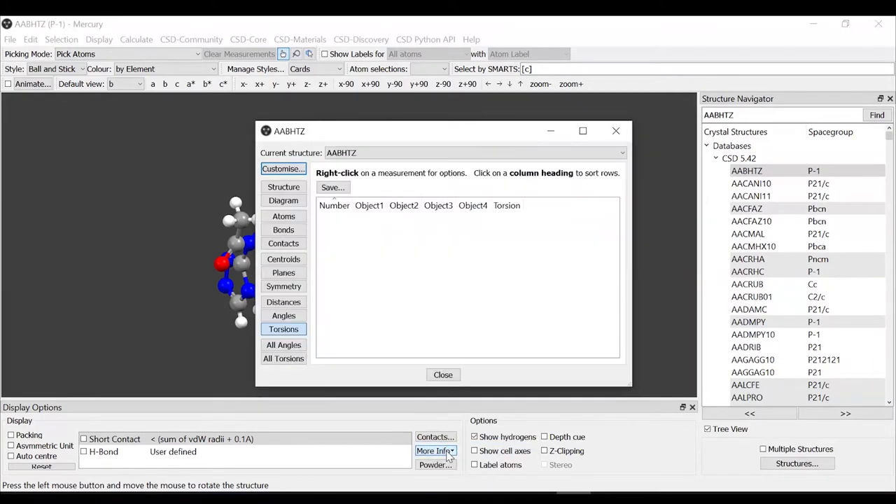
{"action": "left_click_drag", "start_coordinate": [362, 131], "coordinate": [488, 108]}
{"action": "left_click", "coordinate": [374, 192]}
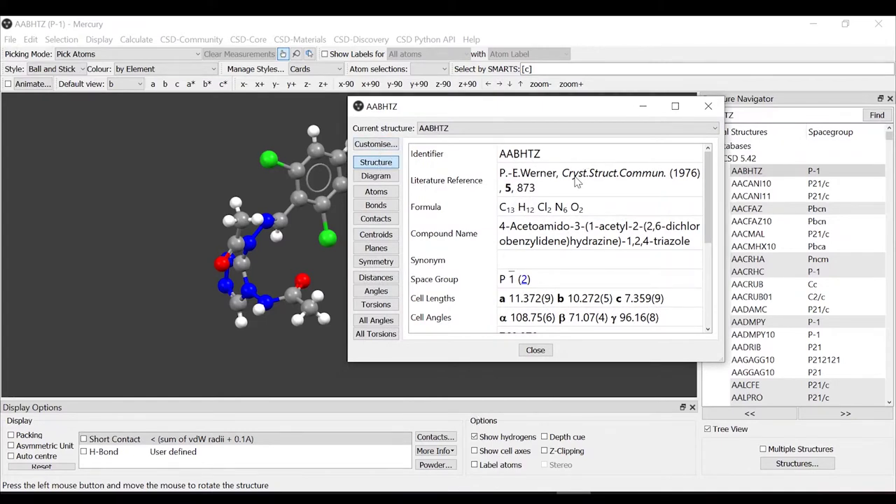
{"action": "scroll", "coordinate": [576, 181], "scroll_direction": "down", "scroll_amount": 1}
{"action": "scroll", "coordinate": [576, 181], "scroll_direction": "down", "scroll_amount": 1}
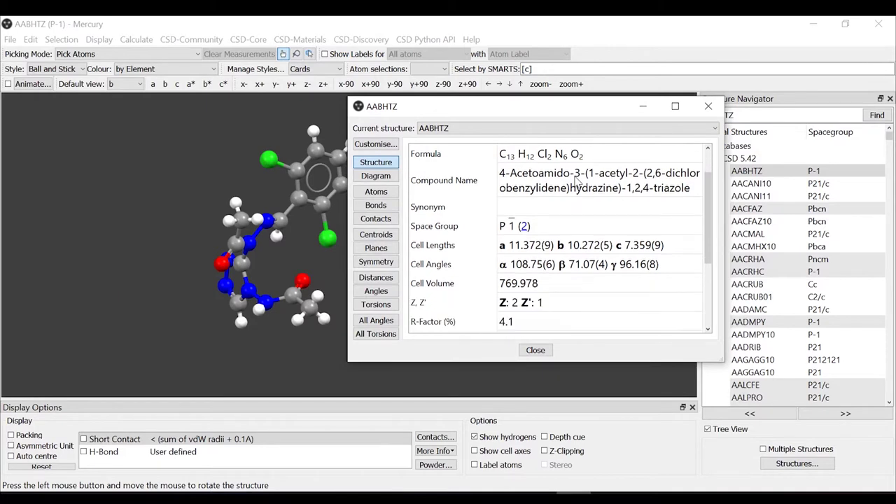
{"action": "scroll", "coordinate": [607, 168], "scroll_direction": "down", "scroll_amount": 1}
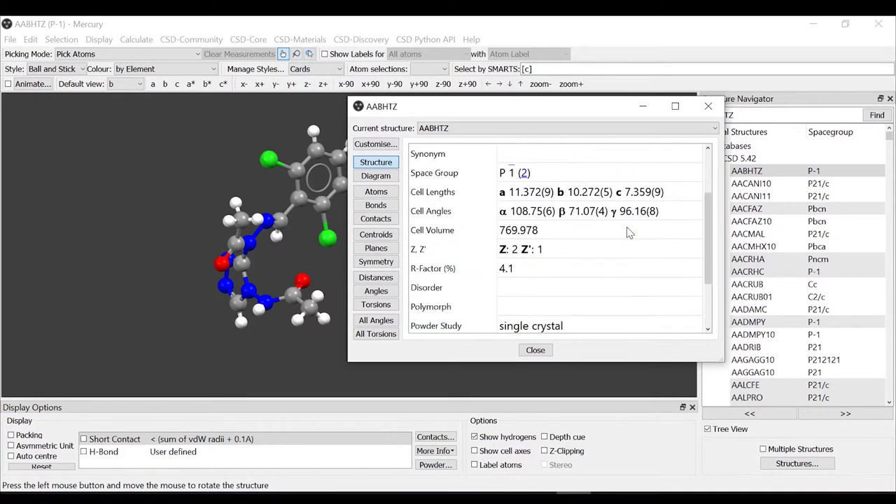
{"action": "scroll", "coordinate": [628, 232], "scroll_direction": "down", "scroll_amount": 1}
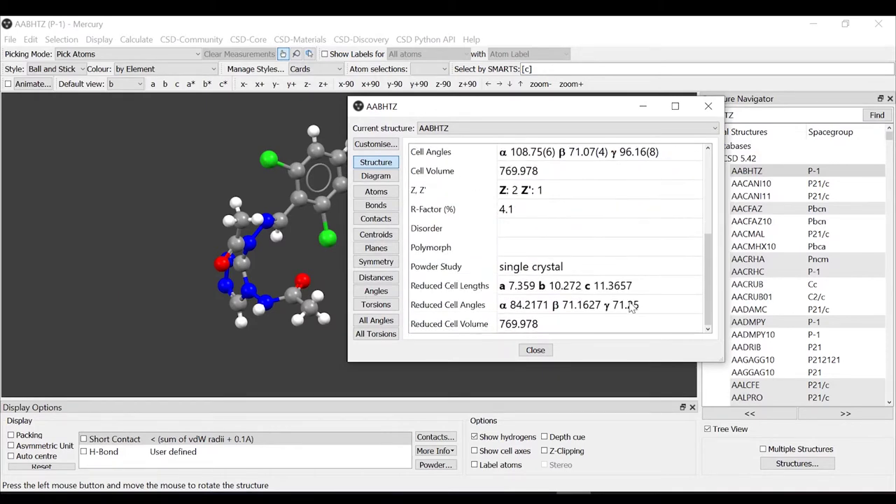
{"action": "scroll", "coordinate": [632, 303], "scroll_direction": "up", "scroll_amount": 3}
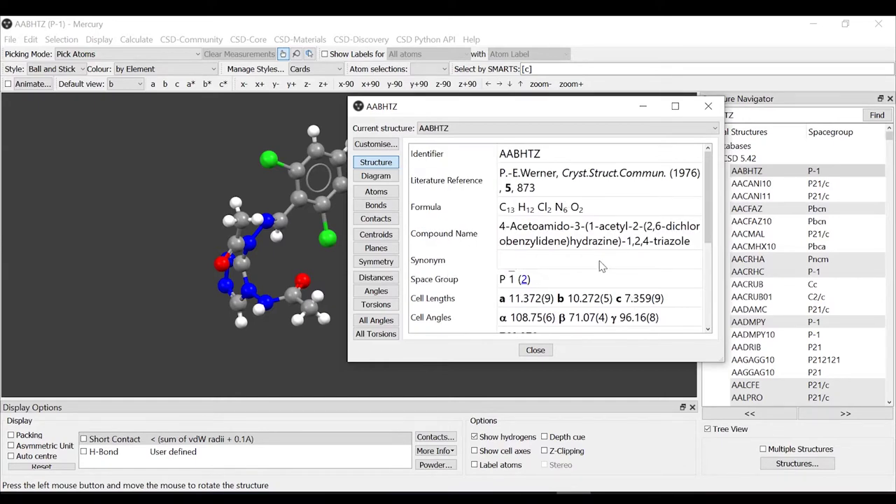
{"action": "left_click", "coordinate": [387, 177]}
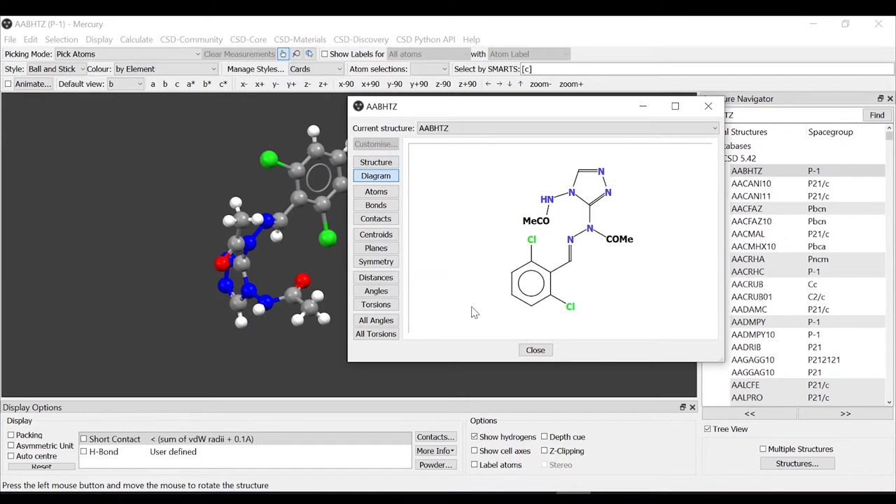
{"action": "left_click_drag", "start_coordinate": [567, 113], "coordinate": [669, 141]}
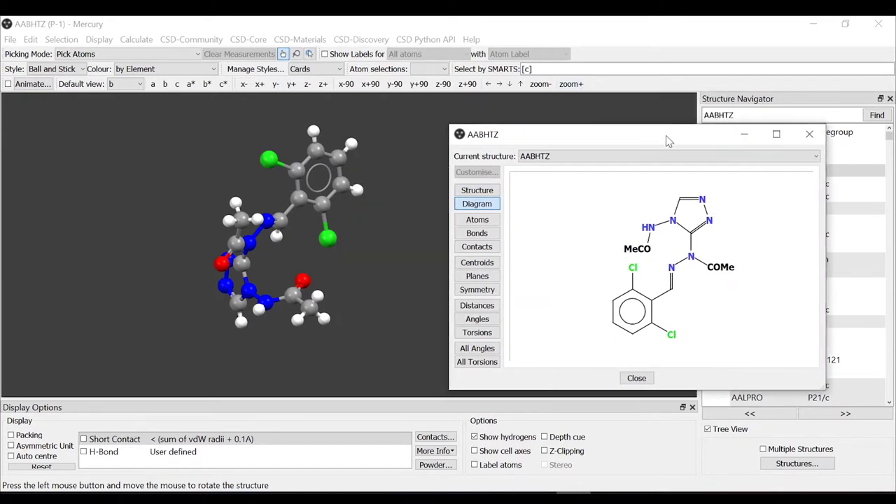
{"action": "left_click", "coordinate": [809, 134]}
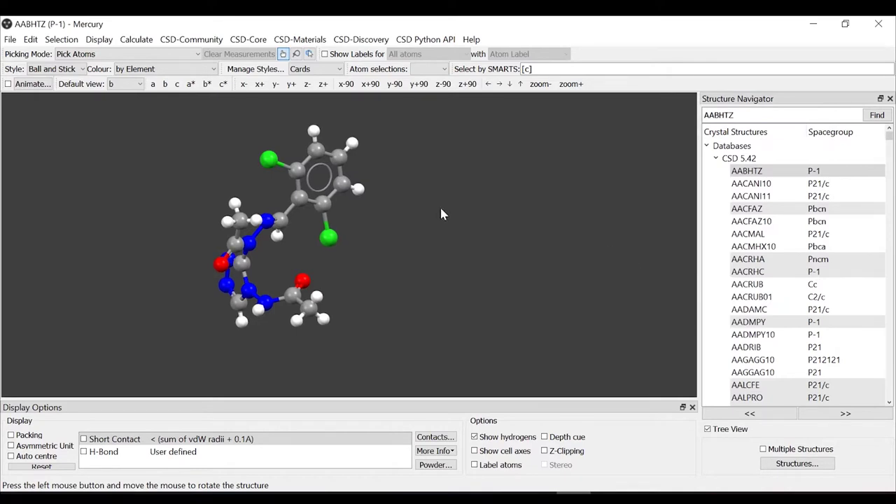
{"action": "left_click_drag", "start_coordinate": [441, 214], "coordinate": [408, 220]}
{"action": "key", "text": "Down"}
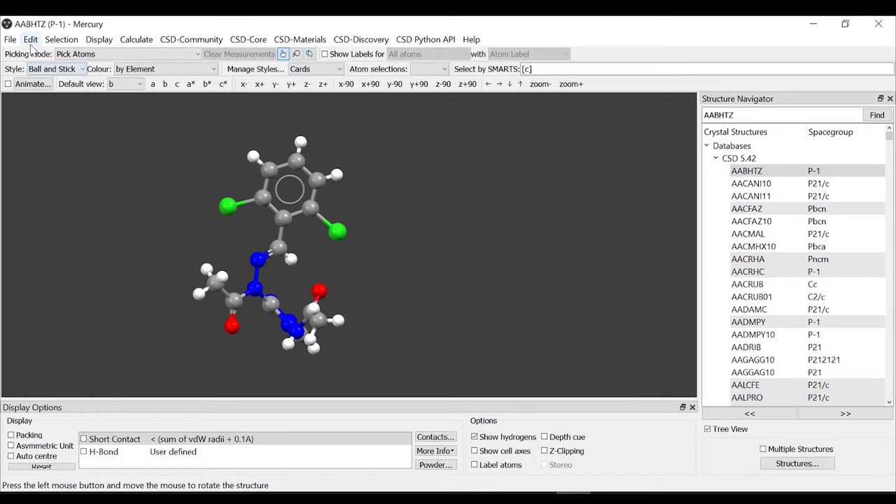
{"action": "left_click", "coordinate": [99, 43]}
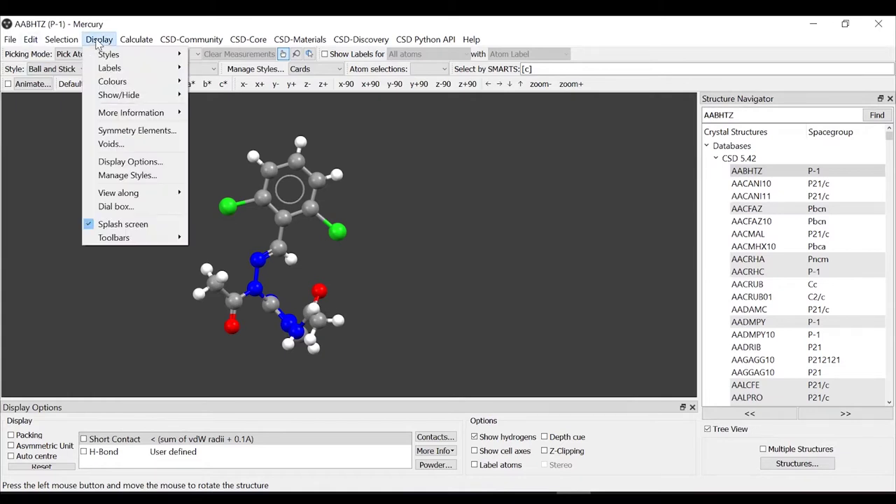
{"action": "mouse_move", "coordinate": [105, 56]}
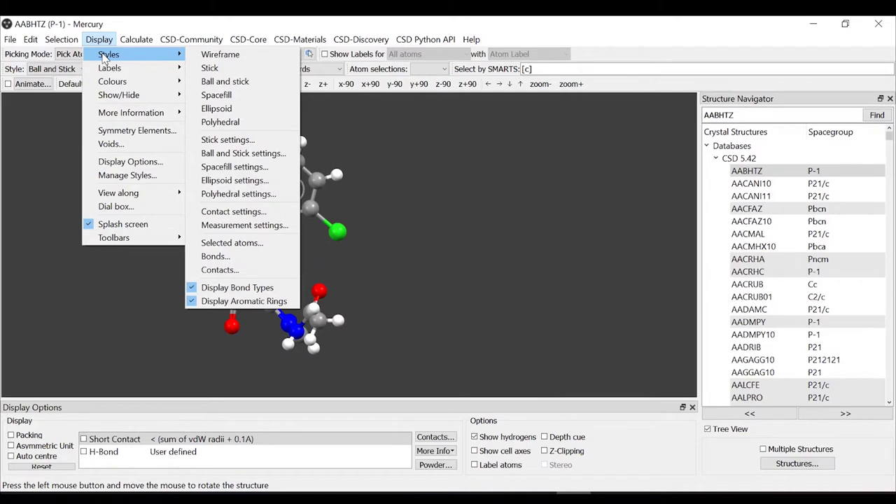
{"action": "left_click", "coordinate": [240, 61]}
{"action": "left_click_drag", "start_coordinate": [296, 202], "coordinate": [305, 223]}
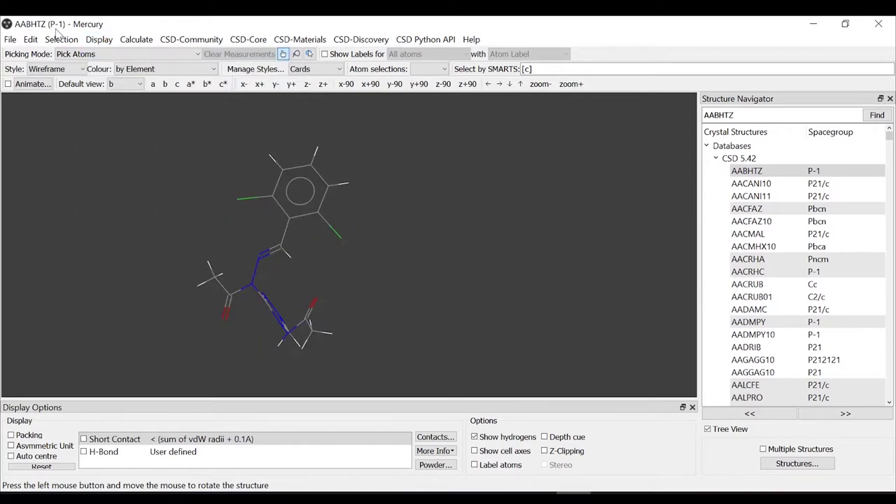
{"action": "left_click", "coordinate": [99, 39]}
{"action": "mouse_move", "coordinate": [99, 56]}
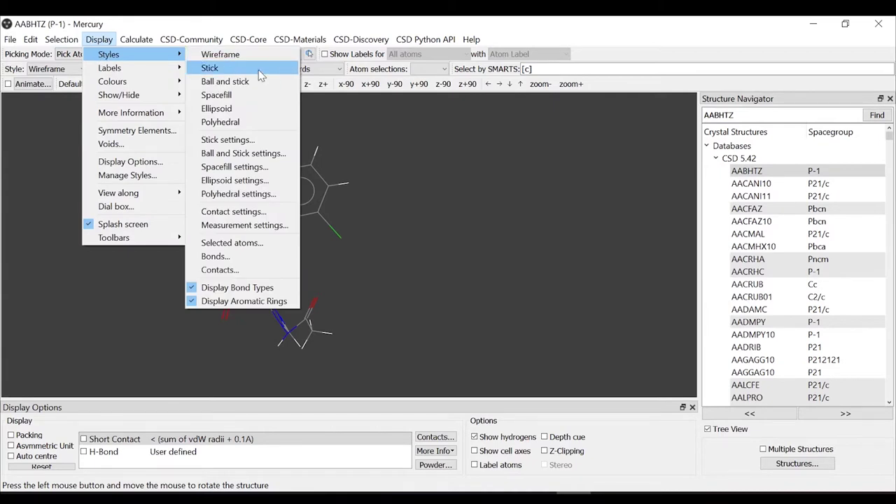
{"action": "left_click", "coordinate": [273, 68]}
{"action": "left_click_drag", "start_coordinate": [385, 277], "coordinate": [358, 225]}
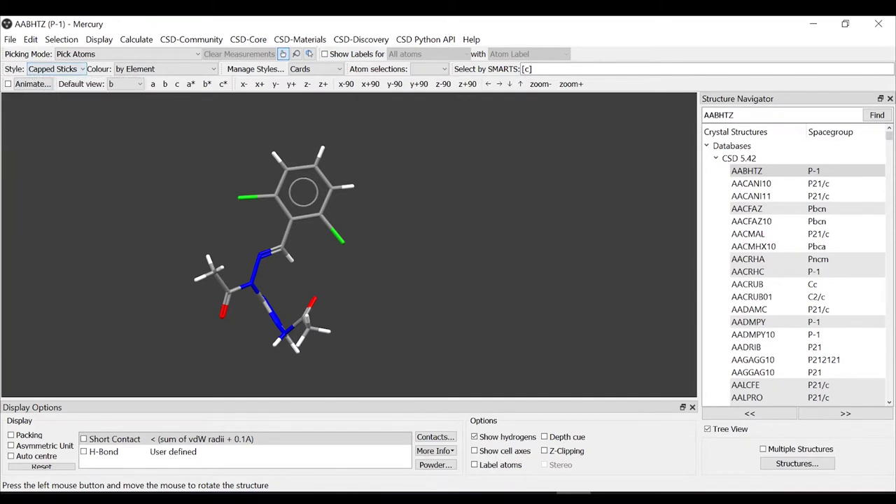
{"action": "left_click", "coordinate": [54, 69]}
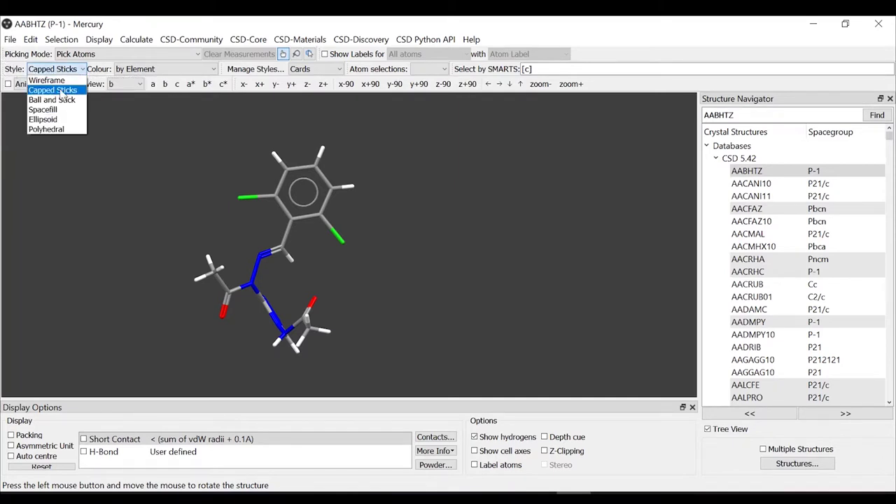
{"action": "left_click", "coordinate": [58, 109]}
{"action": "left_click_drag", "start_coordinate": [300, 195], "coordinate": [338, 259]}
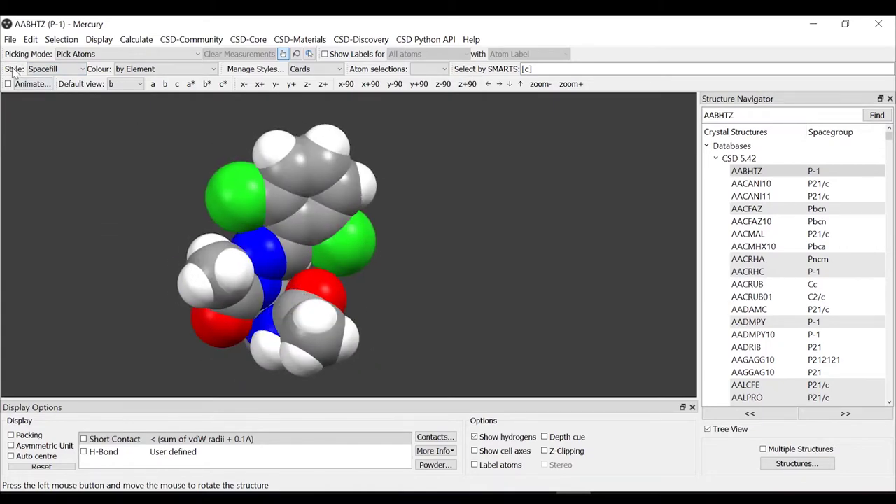
{"action": "left_click", "coordinate": [66, 70]}
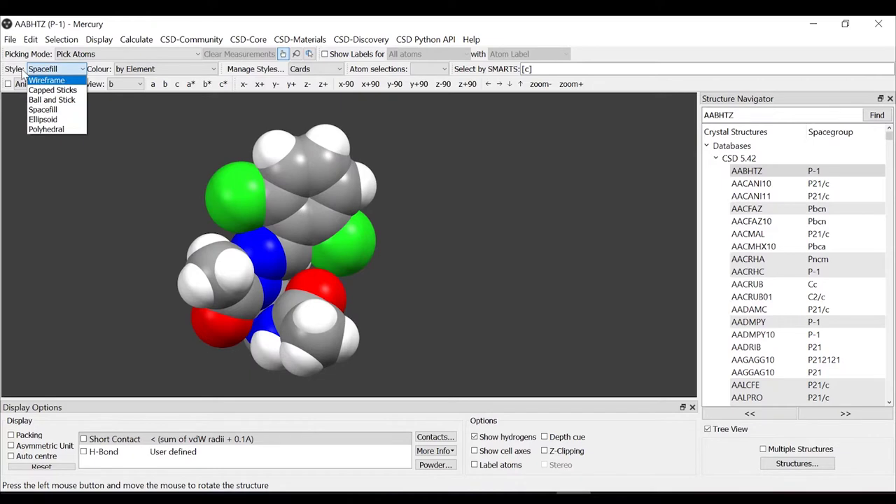
{"action": "left_click", "coordinate": [70, 100]}
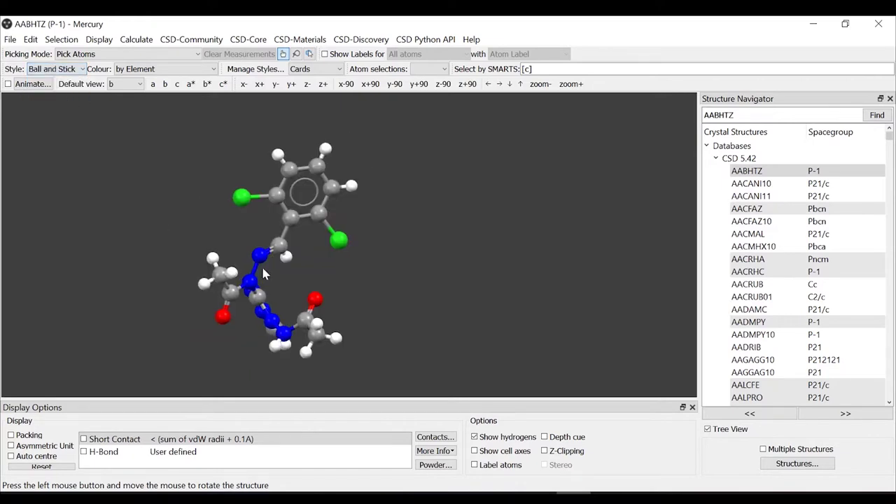
{"action": "mouse_move", "coordinate": [262, 268]}
{"action": "left_mouse_down"}
{"action": "mouse_move", "coordinate": [293, 274]}
{"action": "mouse_move", "coordinate": [251, 287]}
{"action": "mouse_move", "coordinate": [304, 251]}
{"action": "mouse_move", "coordinate": [266, 277]}
{"action": "left_mouse_up"}
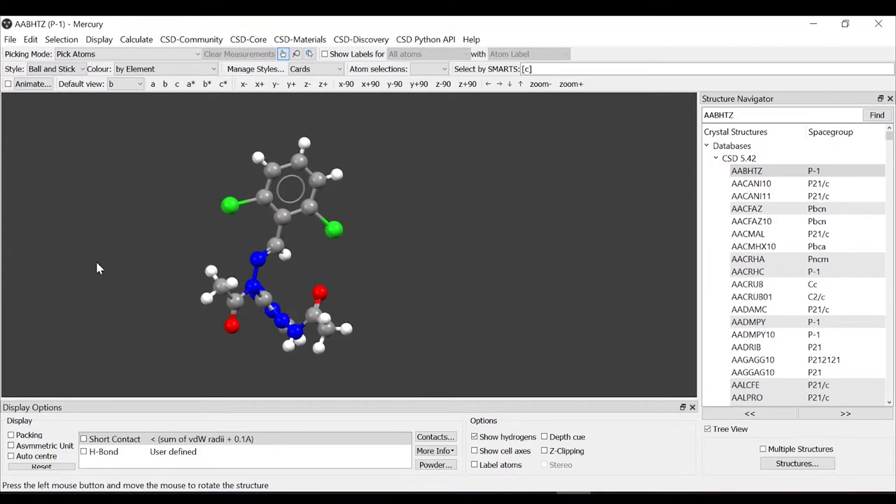
{"action": "left_click", "coordinate": [91, 41]}
{"action": "mouse_move", "coordinate": [93, 59]}
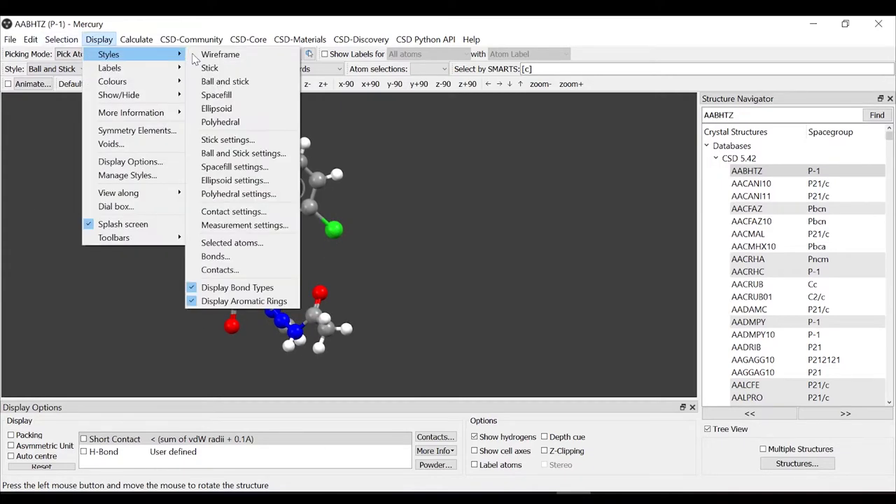
{"action": "left_click", "coordinate": [269, 160]}
{"action": "left_click_drag", "start_coordinate": [411, 206], "coordinate": [441, 165]}
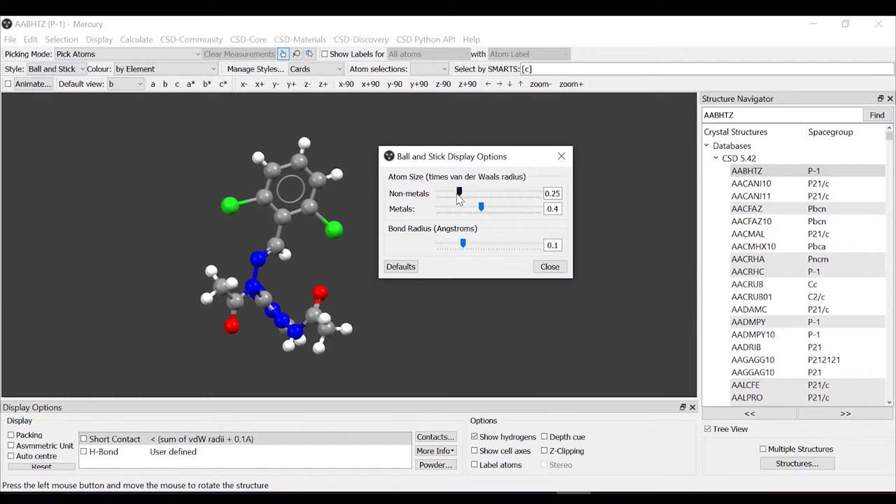
{"action": "mouse_move", "coordinate": [459, 193]}
{"action": "left_mouse_down"}
{"action": "mouse_move", "coordinate": [471, 193]}
{"action": "mouse_move", "coordinate": [448, 194]}
{"action": "mouse_move", "coordinate": [460, 198]}
{"action": "left_mouse_up"}
{"action": "mouse_move", "coordinate": [466, 247]}
{"action": "left_mouse_down"}
{"action": "mouse_move", "coordinate": [504, 241]}
{"action": "mouse_move", "coordinate": [459, 246]}
{"action": "mouse_move", "coordinate": [474, 245]}
{"action": "mouse_move", "coordinate": [467, 254]}
{"action": "left_mouse_up"}
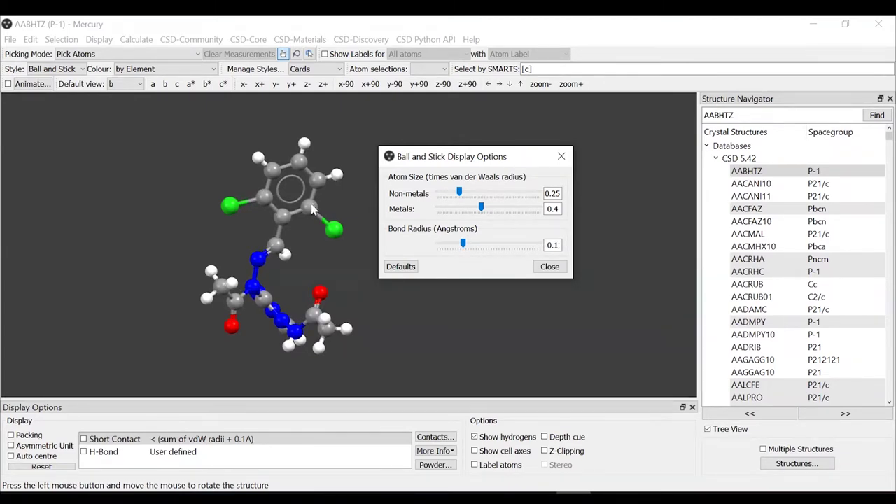
{"action": "left_click", "coordinate": [550, 266]}
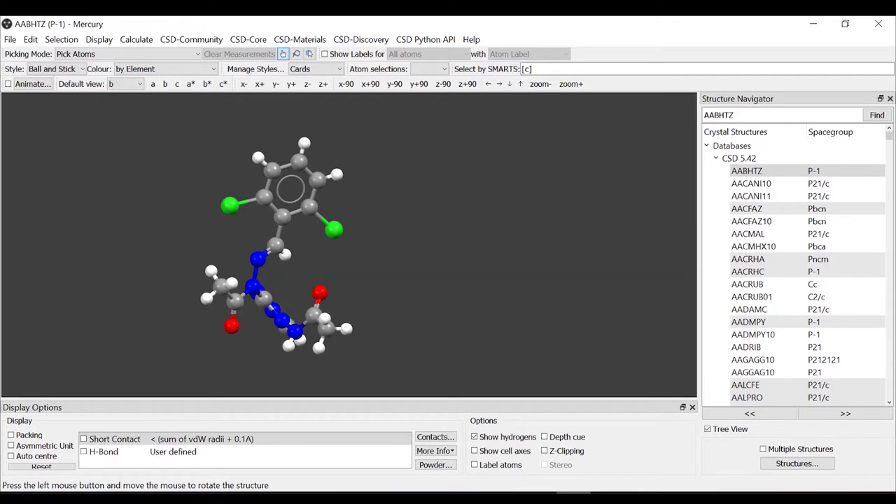
- Rotate the molecule, pick a nitrogen atom, then zoom in and move the view up
{"action": "left_click_drag", "start_coordinate": [370, 171], "coordinate": [618, 214]}
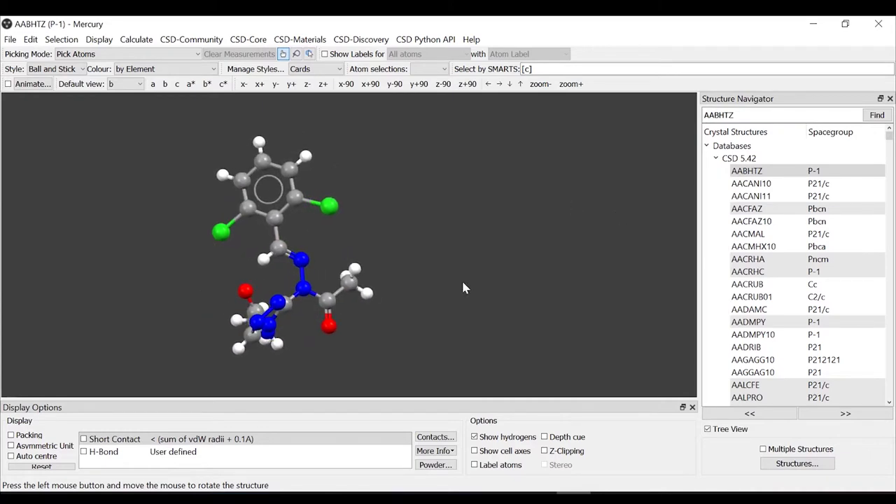
{"action": "mouse_move", "coordinate": [463, 287]}
{"action": "left_mouse_down"}
{"action": "mouse_move", "coordinate": [365, 324]}
{"action": "mouse_move", "coordinate": [384, 343]}
{"action": "mouse_move", "coordinate": [394, 263]}
{"action": "mouse_move", "coordinate": [350, 247]}
{"action": "mouse_move", "coordinate": [397, 308]}
{"action": "mouse_move", "coordinate": [407, 215]}
{"action": "mouse_move", "coordinate": [369, 280]}
{"action": "mouse_move", "coordinate": [336, 287]}
{"action": "left_mouse_up"}
{"action": "left_click", "coordinate": [295, 292]}
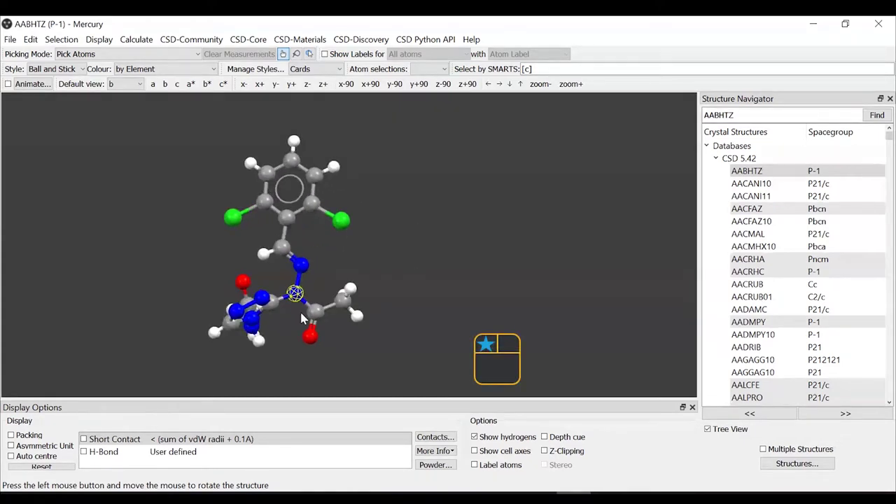
{"action": "right_click_drag", "start_coordinate": [502, 319], "coordinate": [507, 231]}
{"action": "middle_click_drag", "start_coordinate": [508, 232], "coordinate": [507, 205]}
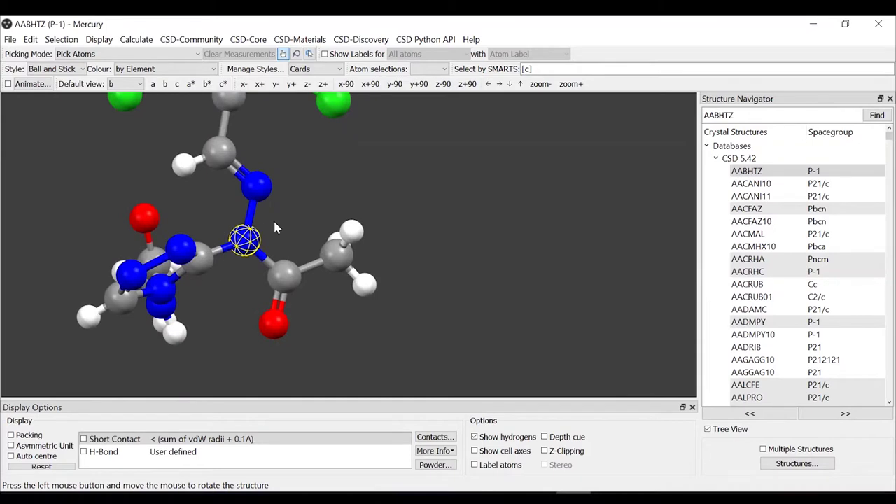
- Colour the picked nitrogen atom Light Blue, deselect it, and zoom out and back in
{"action": "right_click", "coordinate": [245, 239]}
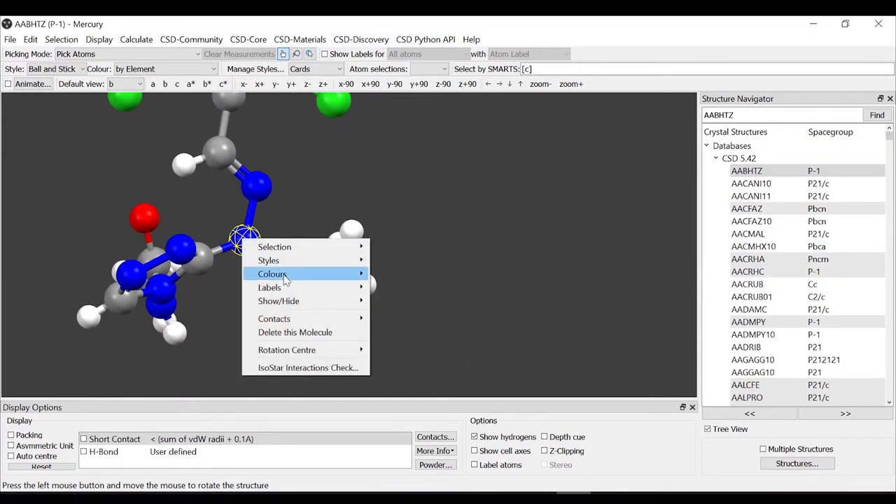
{"action": "mouse_move", "coordinate": [287, 280]}
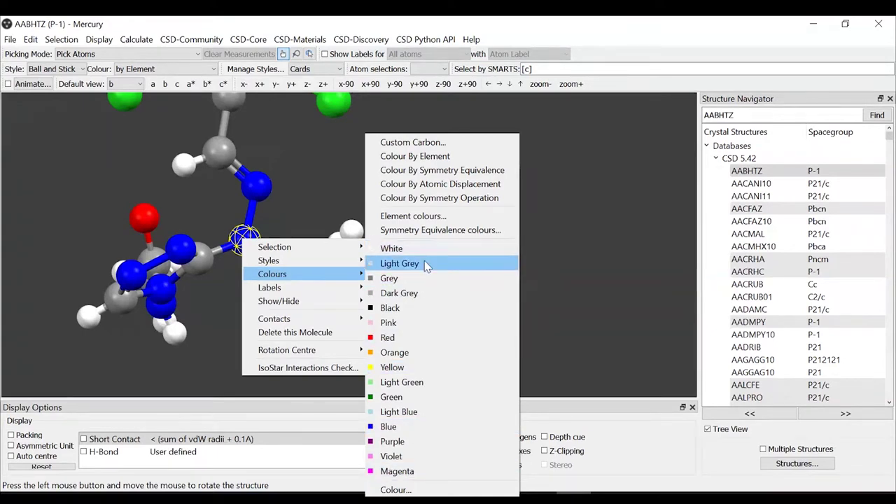
{"action": "left_click", "coordinate": [412, 414]}
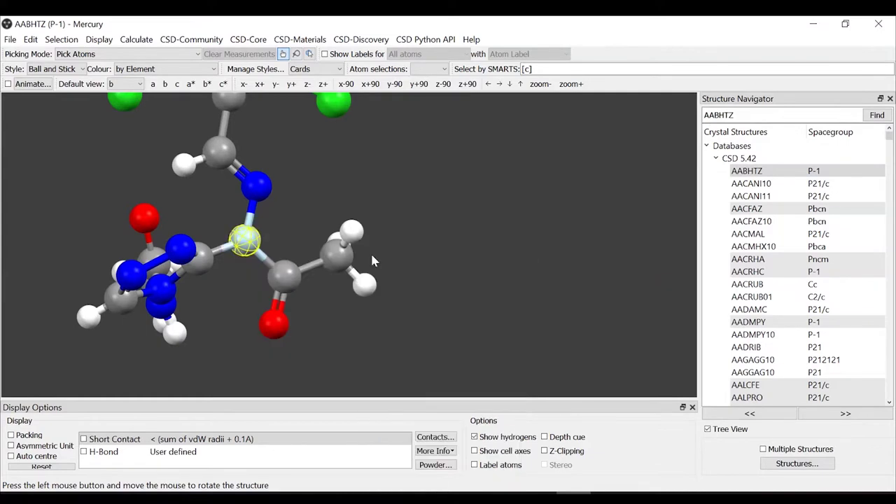
{"action": "left_click", "coordinate": [295, 242]}
{"action": "scroll", "coordinate": [531, 196], "scroll_direction": "down", "scroll_amount": 3}
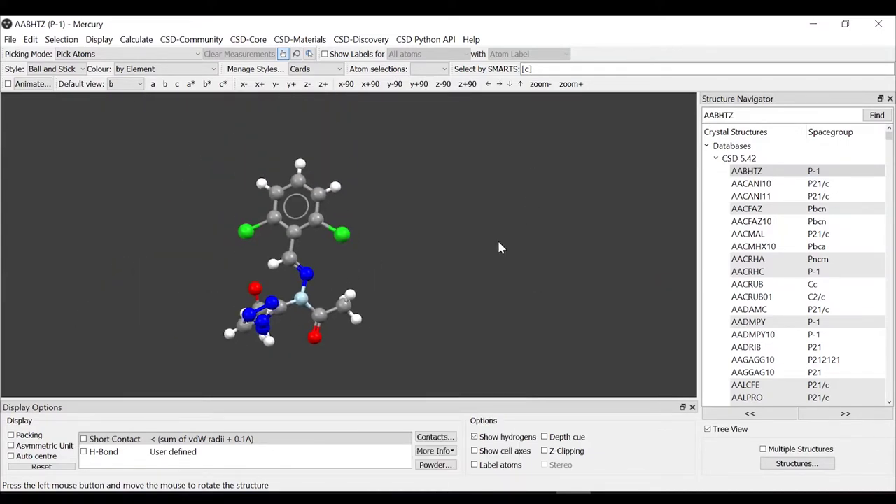
{"action": "scroll", "coordinate": [482, 168], "scroll_direction": "up", "scroll_amount": 2}
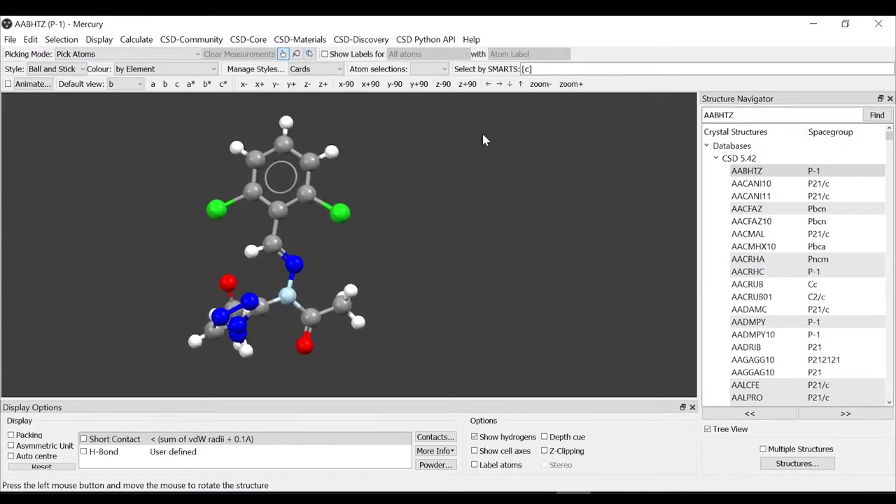
- In Element colours, change chlorine (Cl) from green to orange
{"action": "right_click", "coordinate": [440, 151]}
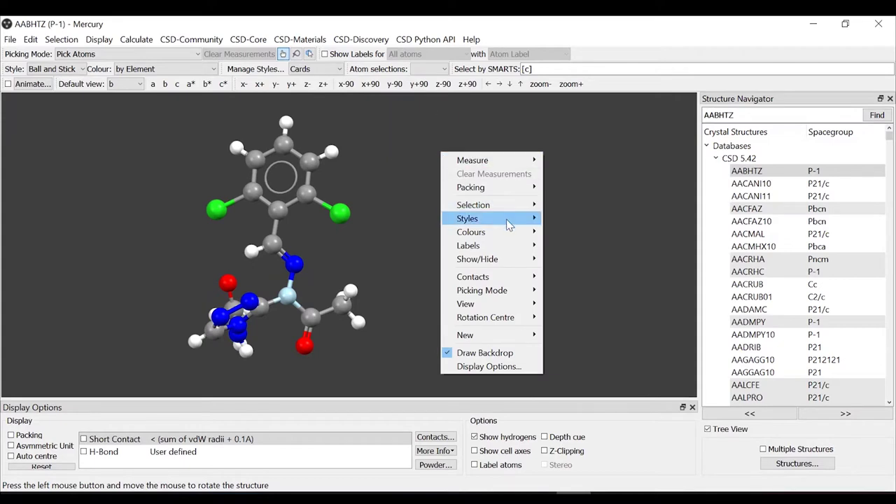
{"action": "mouse_move", "coordinate": [513, 237]}
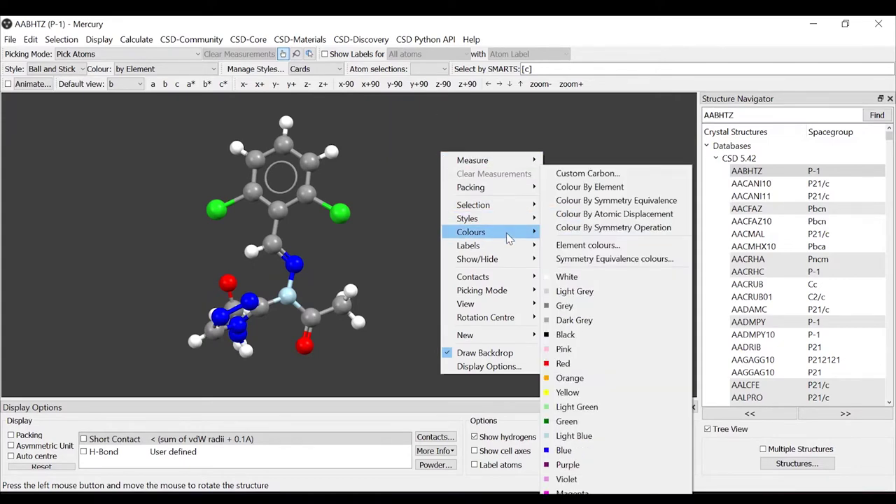
{"action": "left_click", "coordinate": [586, 246]}
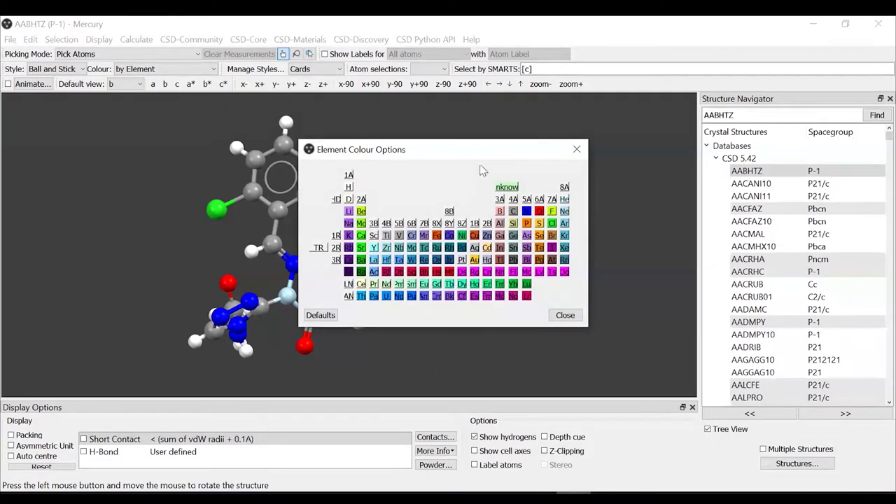
{"action": "left_click_drag", "start_coordinate": [453, 154], "coordinate": [537, 133]}
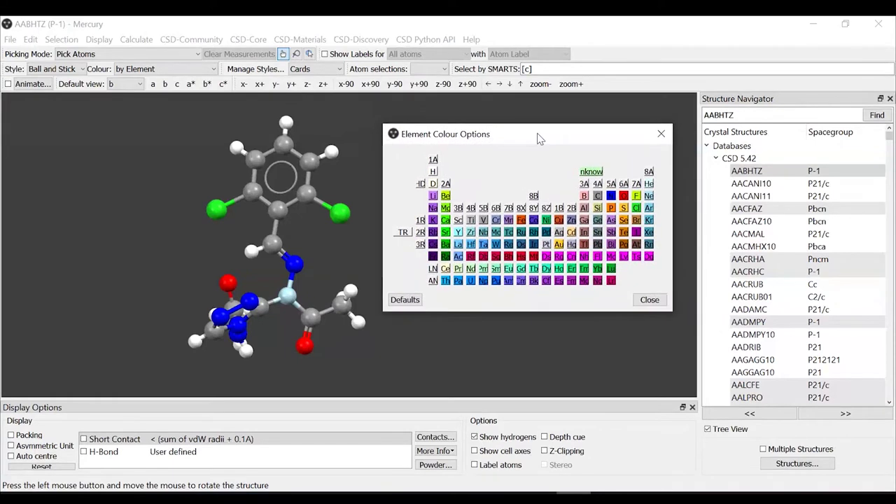
{"action": "left_click", "coordinate": [637, 209]}
{"action": "left_click_drag", "start_coordinate": [520, 122], "coordinate": [645, 115]}
{"action": "left_click", "coordinate": [558, 195]}
{"action": "left_click", "coordinate": [659, 311]}
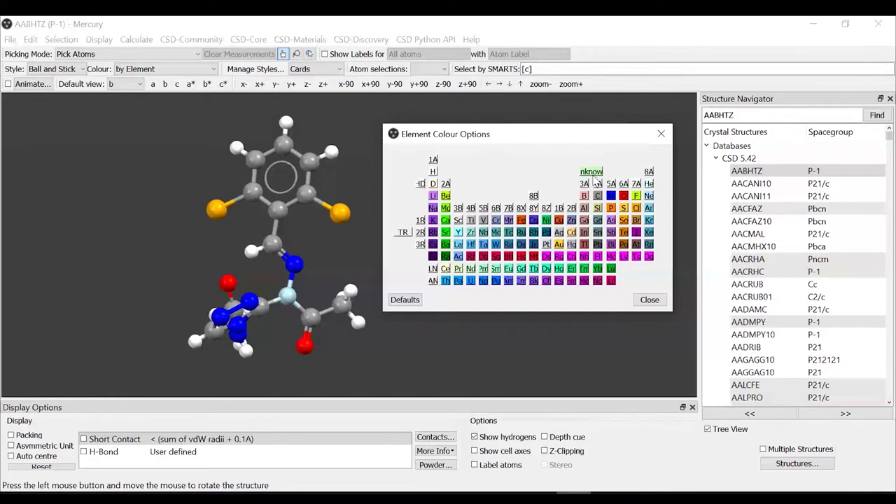
- Cancel another element's colour picker unchanged, rotate the molecule, and close the Element colours dialog
{"action": "left_click", "coordinate": [594, 181]}
{"action": "left_click", "coordinate": [640, 116]}
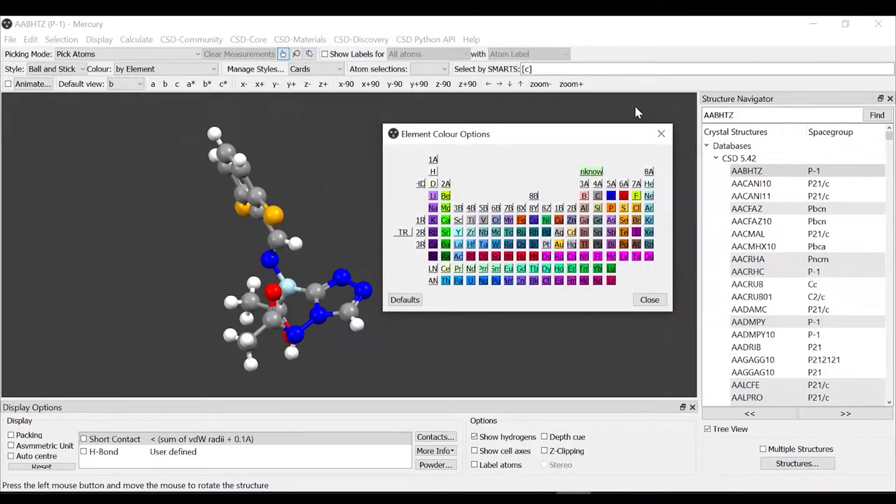
{"action": "left_click_drag", "start_coordinate": [635, 114], "coordinate": [166, 287]}
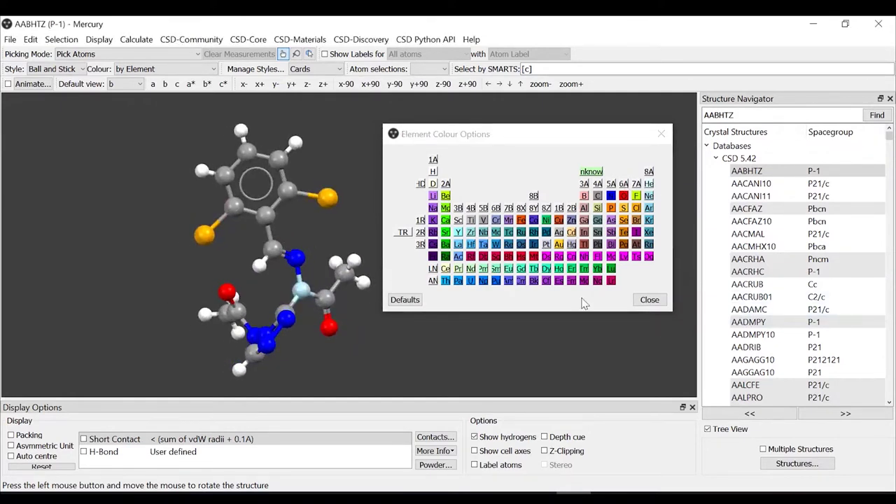
{"action": "left_click", "coordinate": [648, 301]}
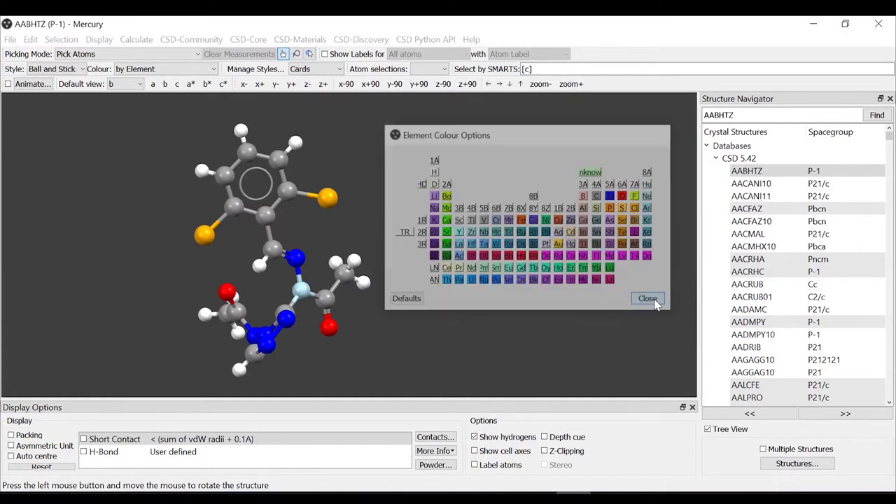
- Rotate the ring to face the viewer and apply the Work style preset
{"action": "left_click_drag", "start_coordinate": [647, 302], "coordinate": [455, 203]}
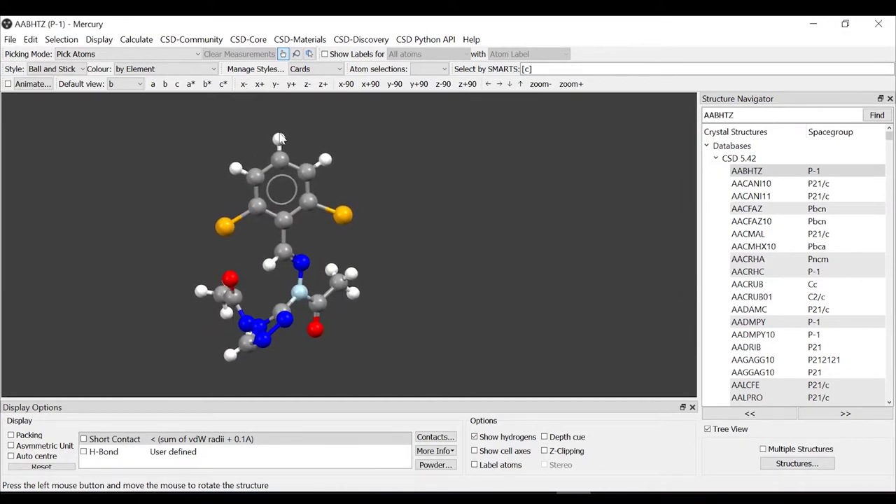
{"action": "left_click_drag", "start_coordinate": [354, 244], "coordinate": [431, 263]}
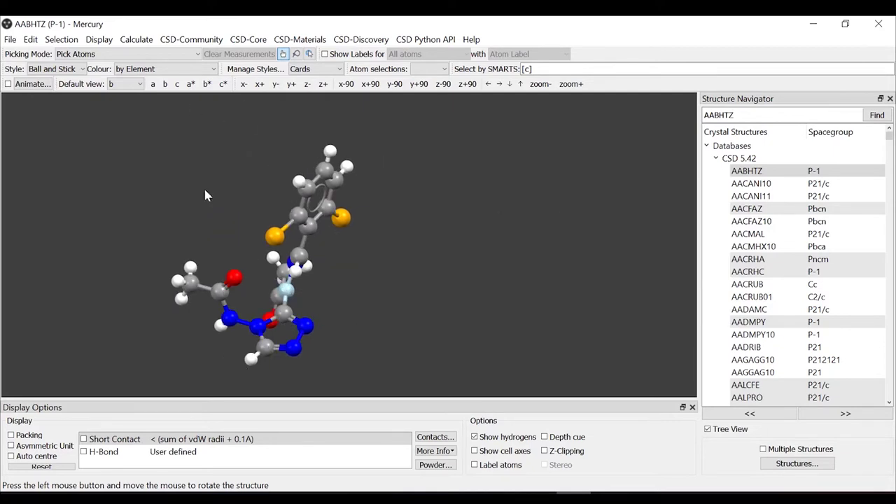
{"action": "left_click_drag", "start_coordinate": [160, 303], "coordinate": [335, 136]}
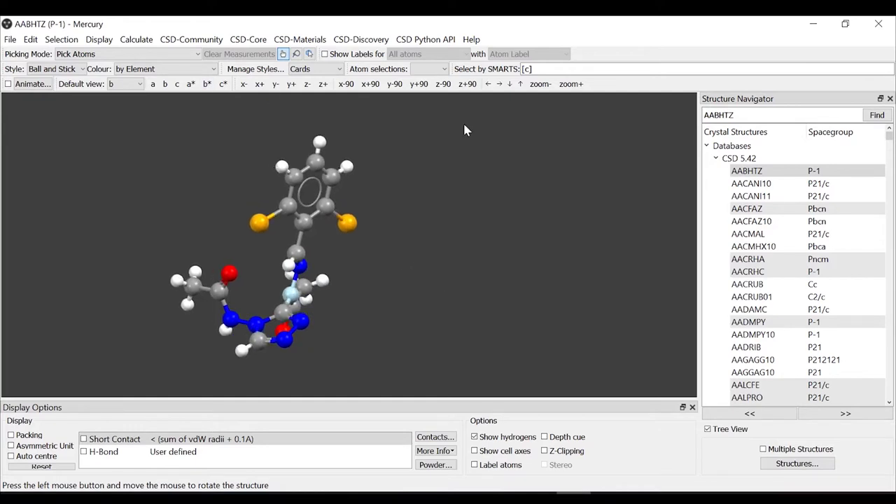
{"action": "left_click", "coordinate": [320, 68]}
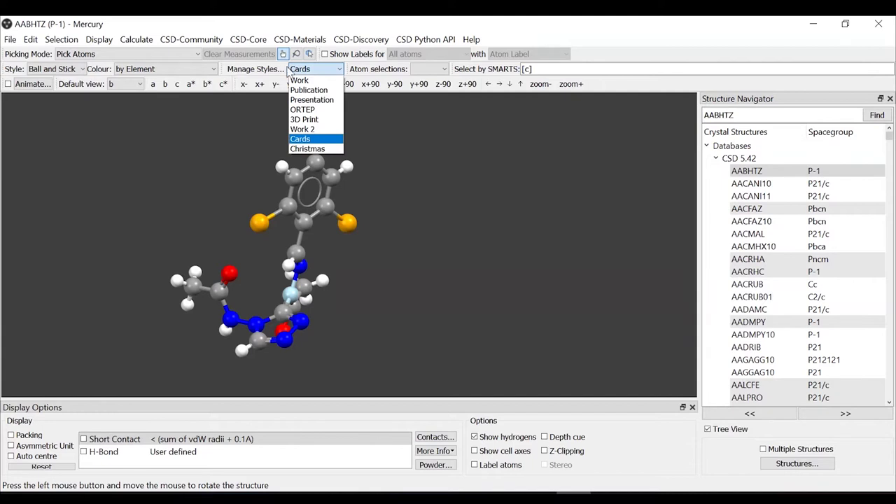
{"action": "left_click", "coordinate": [332, 84]}
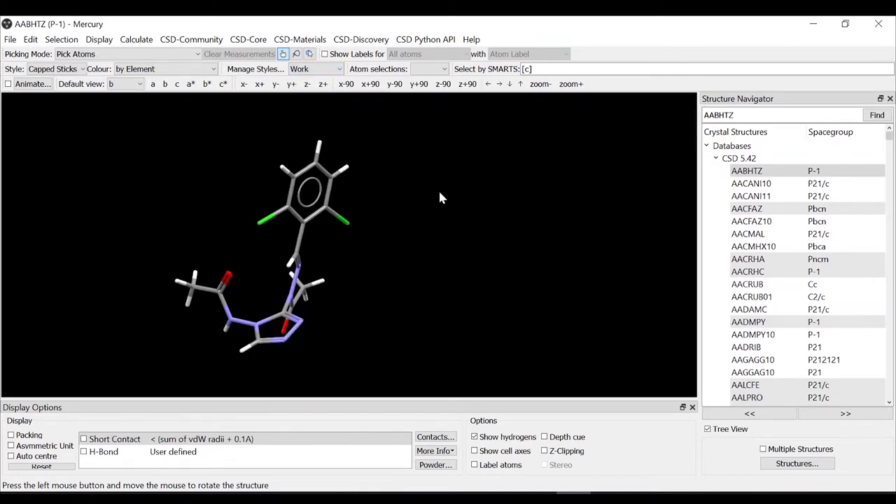
- Try the Publication, Presentation and ORTEP style presets in turn
{"action": "left_click_drag", "start_coordinate": [472, 216], "coordinate": [509, 241]}
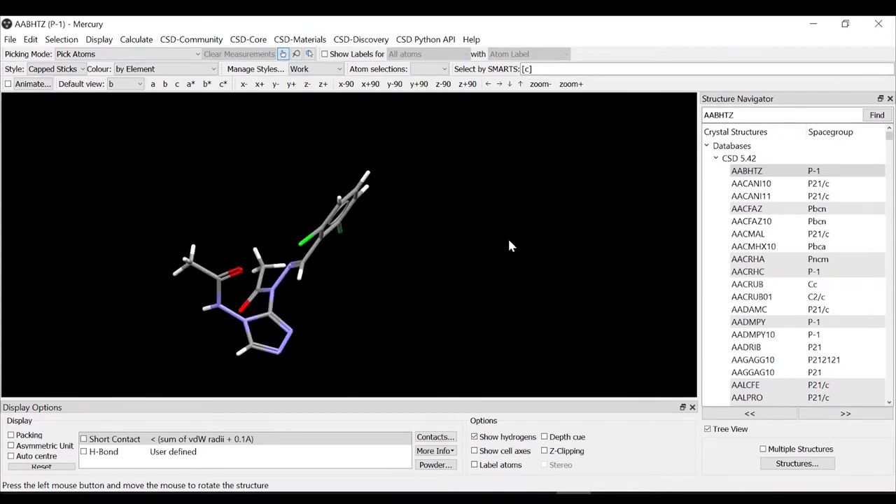
{"action": "left_click", "coordinate": [335, 70]}
{"action": "left_click", "coordinate": [325, 91]}
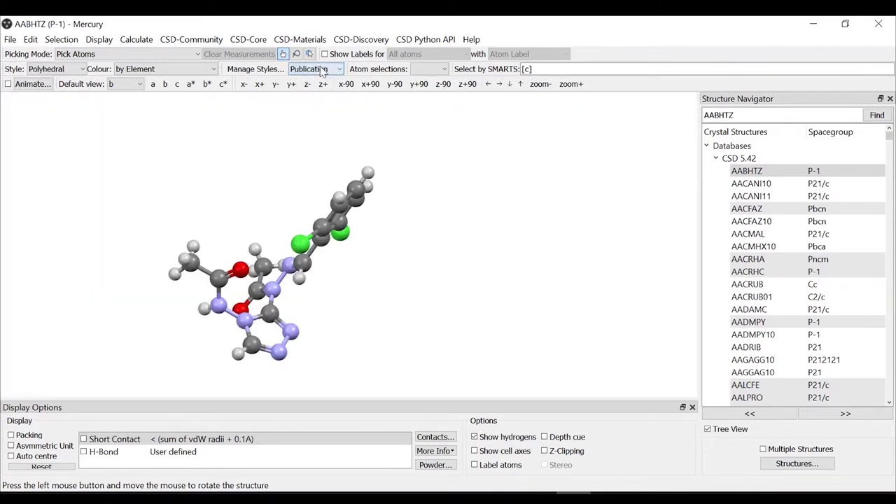
{"action": "left_click", "coordinate": [324, 70]}
{"action": "left_click", "coordinate": [329, 100]}
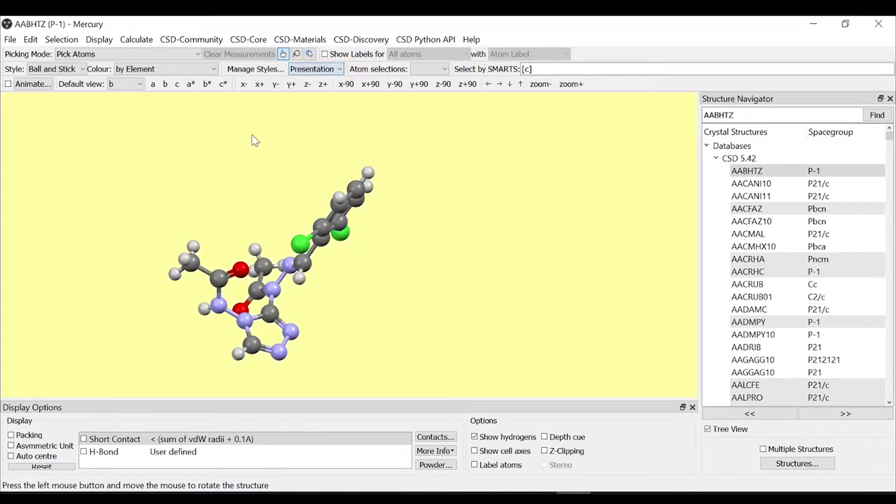
{"action": "left_click", "coordinate": [326, 69]}
{"action": "left_click", "coordinate": [305, 110]}
- Apply the 3D Print preset, then finish on the Cards preset, rotating between them
{"action": "left_click_drag", "start_coordinate": [399, 308], "coordinate": [358, 87]}
{"action": "left_click", "coordinate": [329, 70]}
{"action": "left_click", "coordinate": [318, 119]}
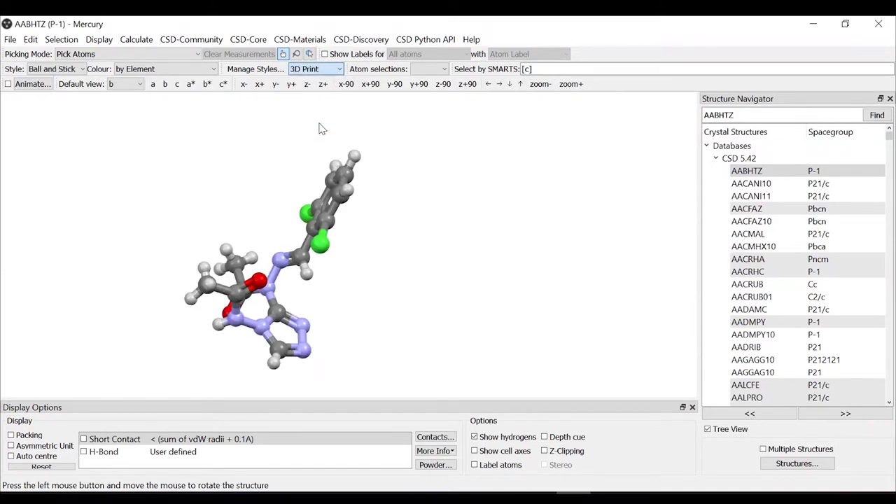
{"action": "left_click_drag", "start_coordinate": [413, 276], "coordinate": [336, 79]}
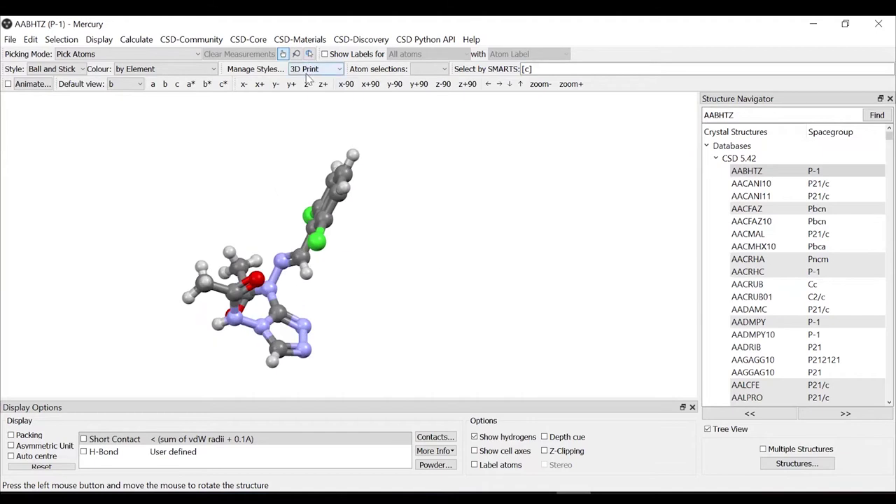
{"action": "left_click", "coordinate": [301, 70]}
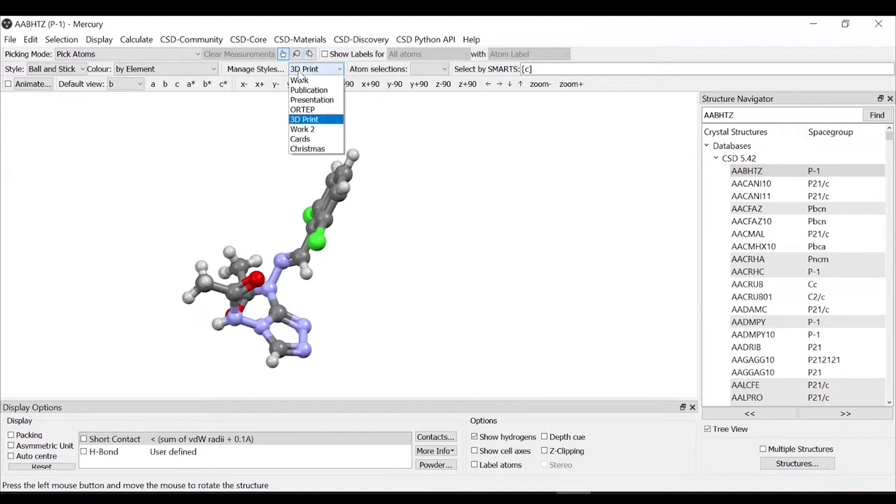
{"action": "left_click", "coordinate": [301, 139]}
{"action": "left_click_drag", "start_coordinate": [405, 166], "coordinate": [432, 218]}
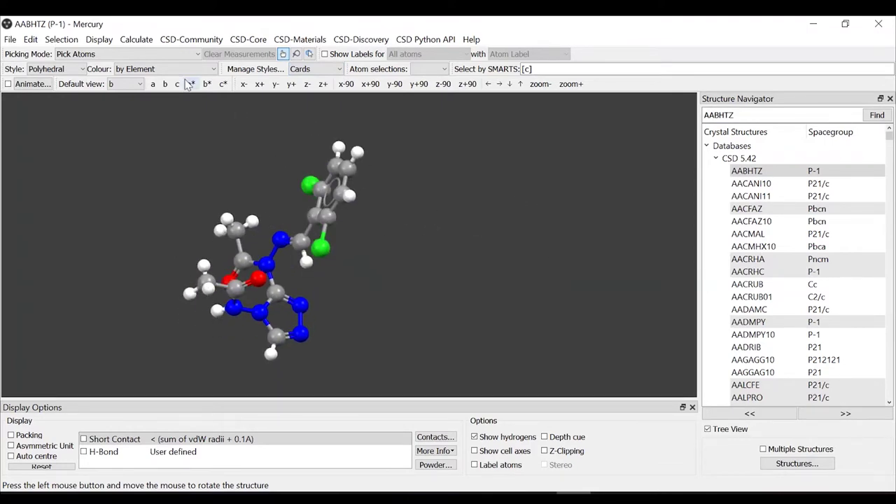
{"action": "left_click", "coordinate": [256, 69]}
{"action": "left_click_drag", "start_coordinate": [621, 84], "coordinate": [583, 38]}
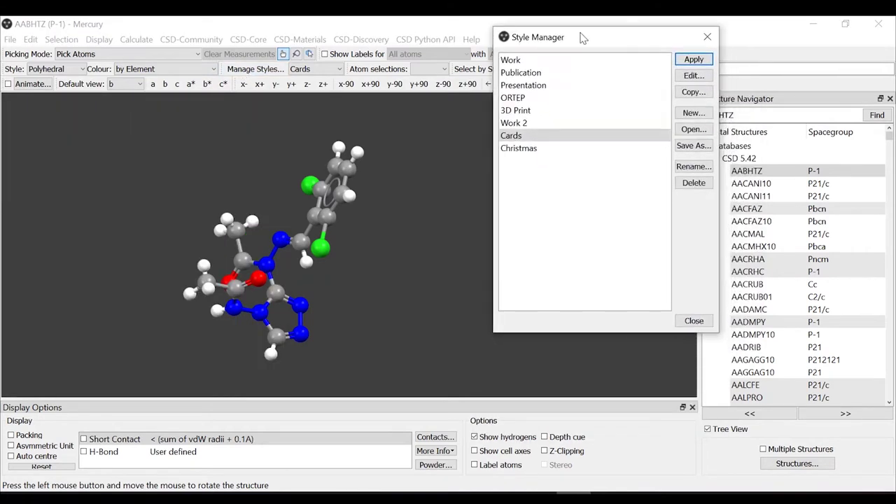
{"action": "left_click", "coordinate": [521, 62]}
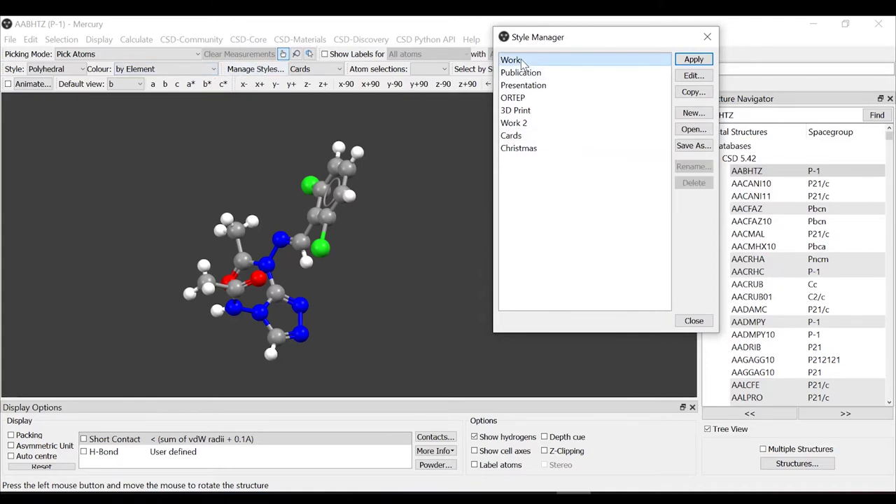
{"action": "left_click", "coordinate": [707, 38]}
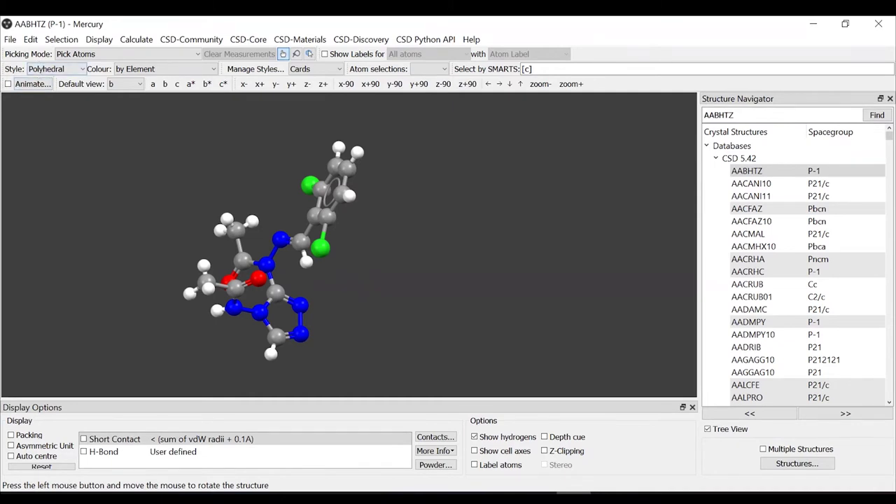
- Switch to Ball and Stick, replace AABHTZ with the LORBAW refcode search, and tilt the structure
{"action": "left_click", "coordinate": [55, 69]}
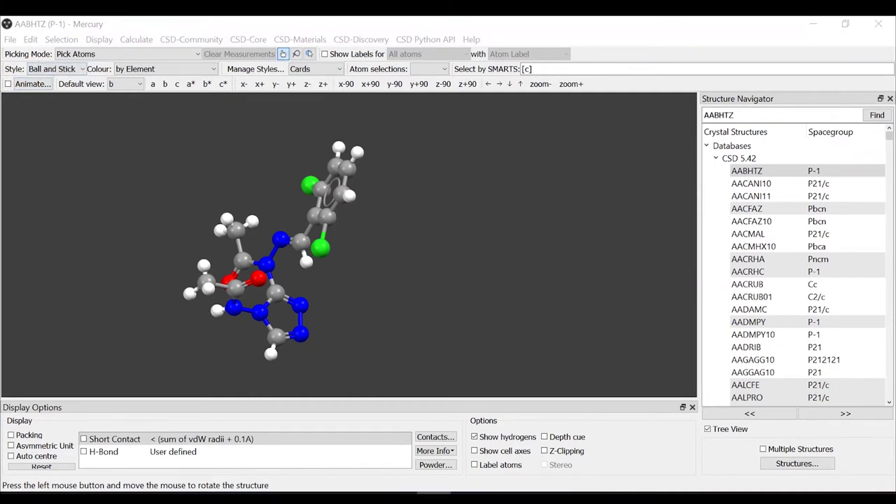
{"action": "double_click", "coordinate": [746, 115]}
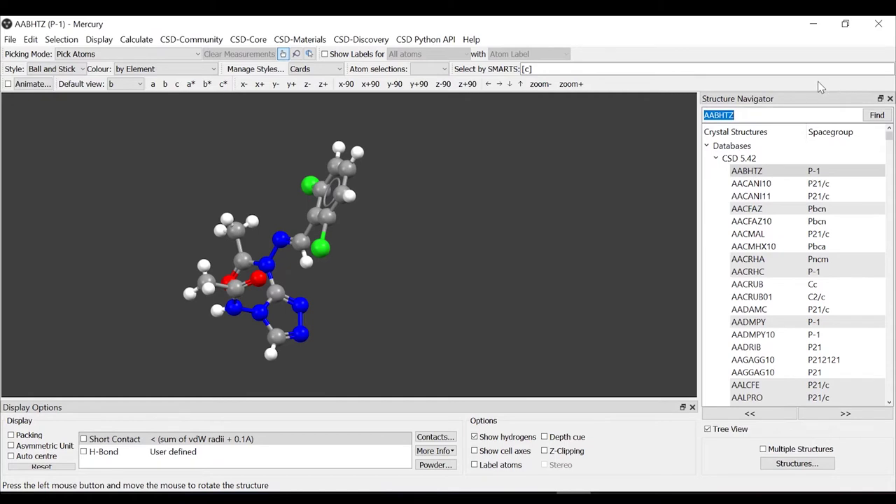
{"action": "type", "text": "LO"}
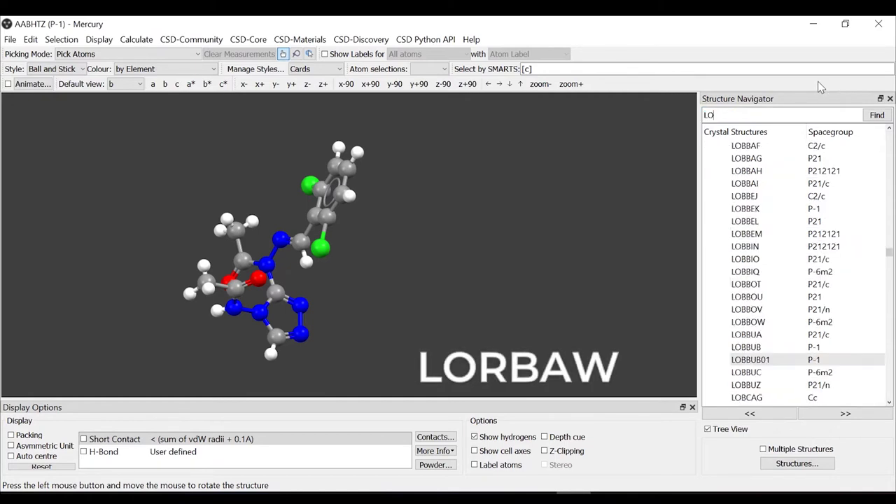
{"action": "type", "text": "RBAW"}
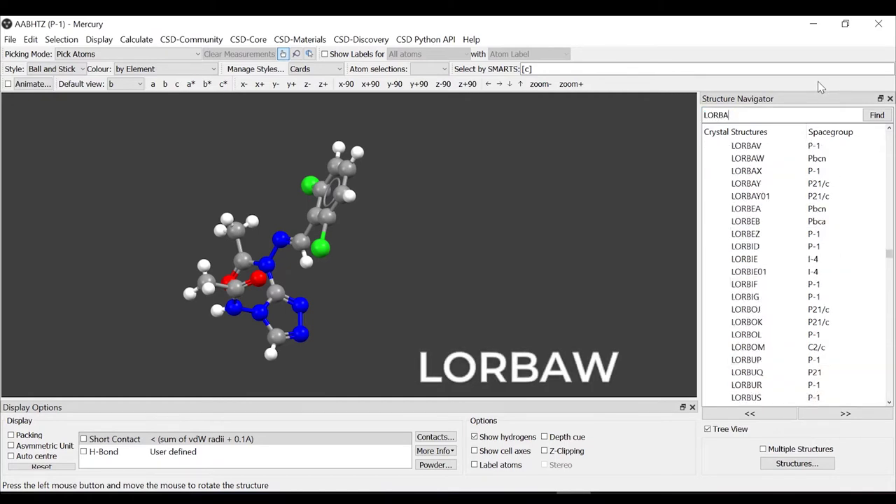
{"action": "key", "text": "Return"}
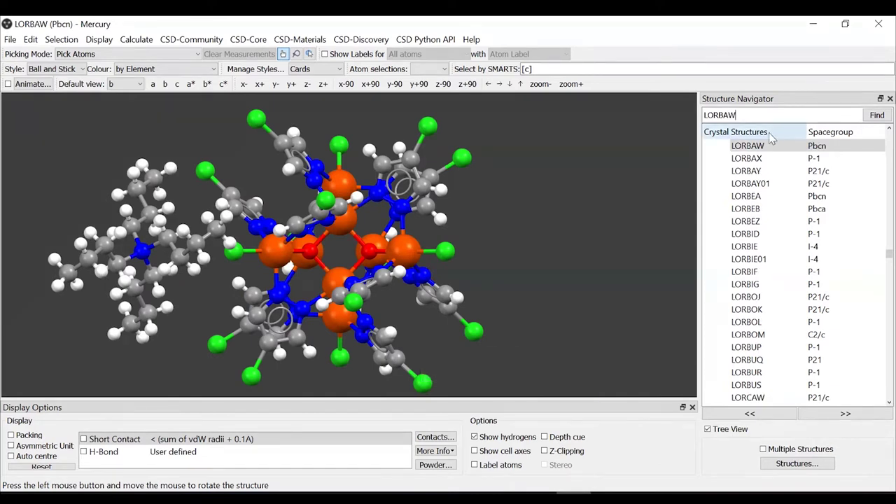
{"action": "left_click_drag", "start_coordinate": [551, 181], "coordinate": [512, 240]}
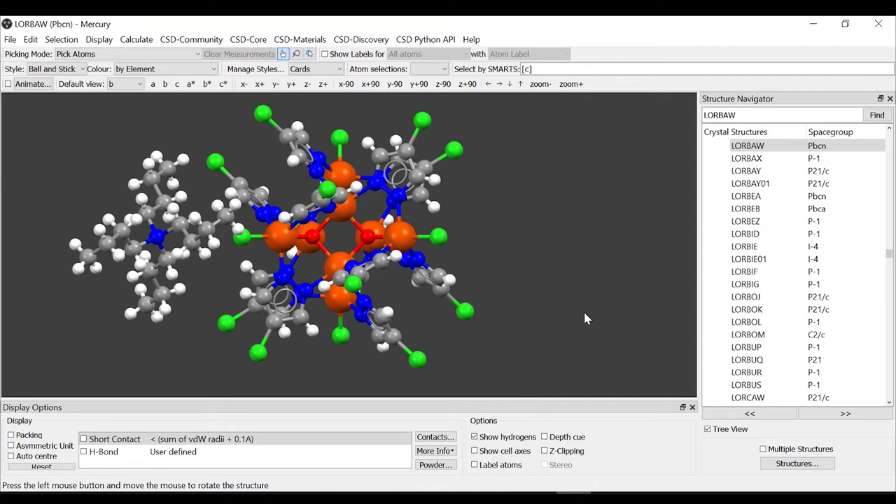
{"action": "left_click", "coordinate": [451, 453]}
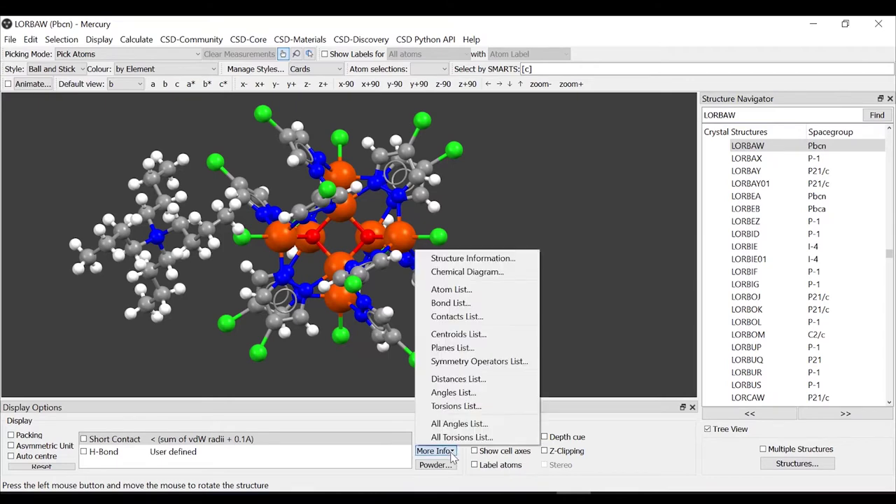
{"action": "left_click", "coordinate": [506, 261]}
{"action": "left_click_drag", "start_coordinate": [440, 118], "coordinate": [630, 142]}
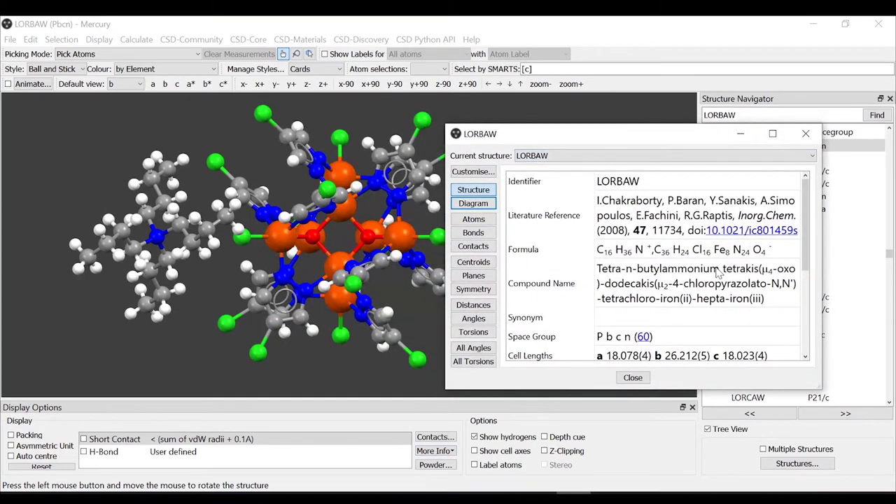
{"action": "scroll", "coordinate": [616, 294], "scroll_direction": "down", "scroll_amount": 2}
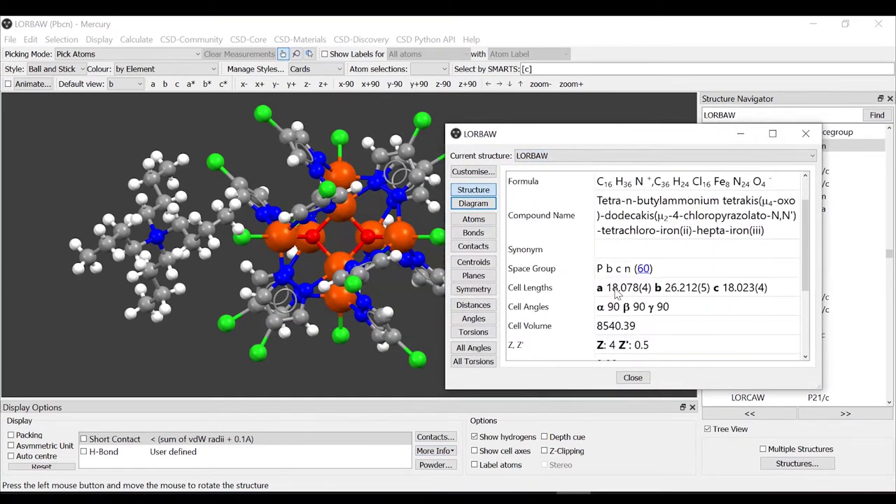
{"action": "left_click", "coordinate": [477, 204]}
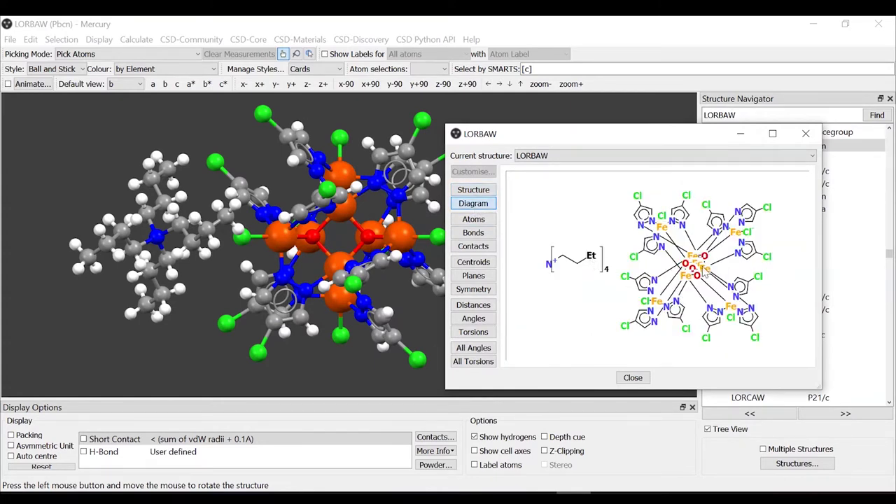
{"action": "left_click", "coordinate": [805, 133]}
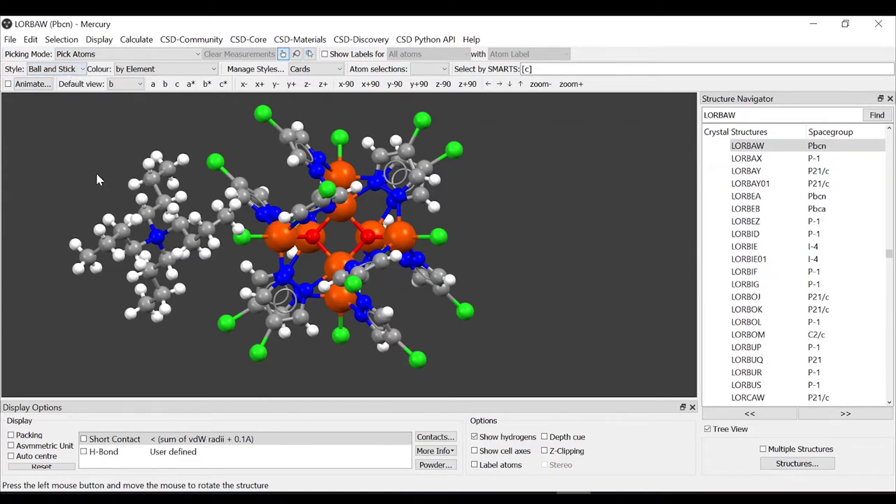
- Switch LORBAW to the Ellipsoid style via Display > Styles and rotate to inspect the ellipsoids
{"action": "left_click", "coordinate": [100, 40]}
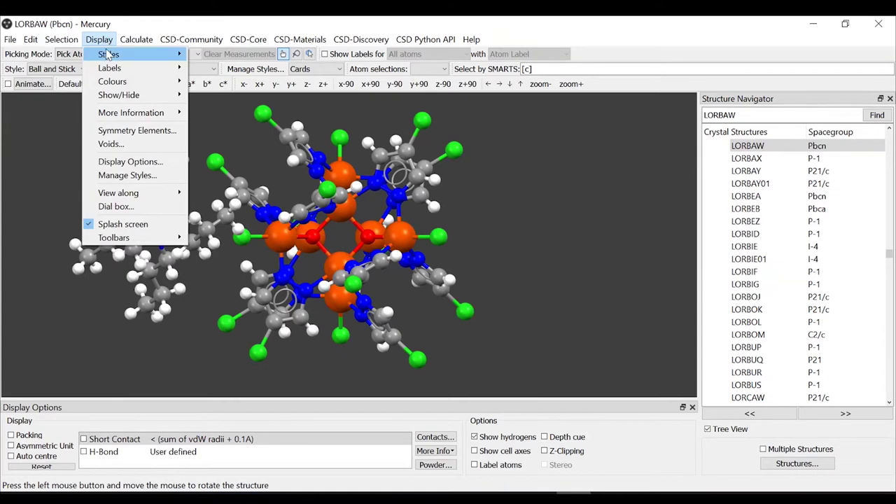
{"action": "mouse_move", "coordinate": [112, 54]}
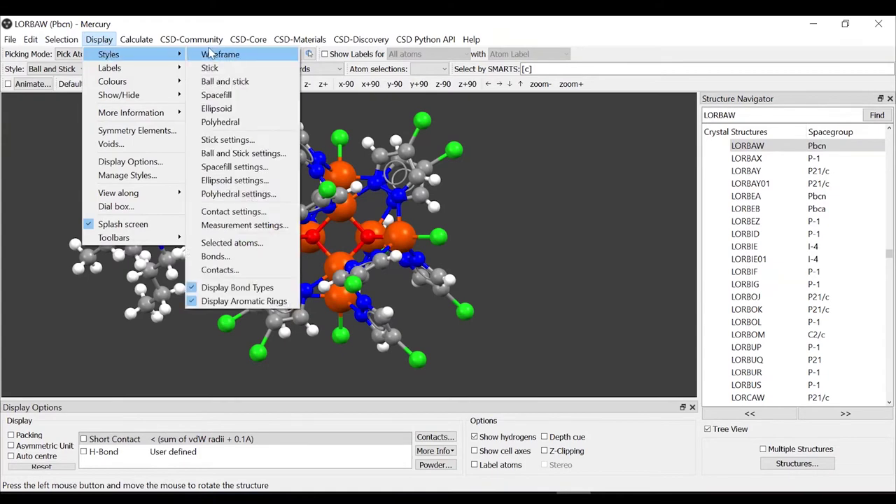
{"action": "left_click", "coordinate": [240, 109]}
{"action": "left_click_drag", "start_coordinate": [314, 239], "coordinate": [222, 303]}
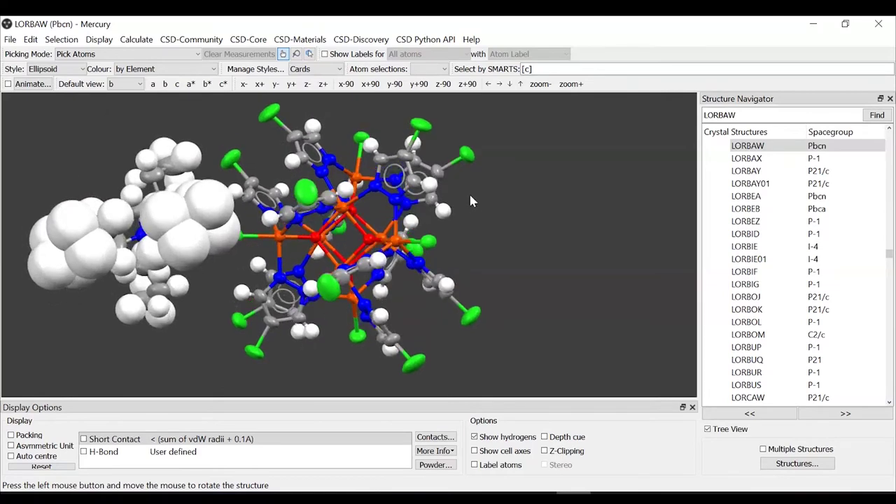
{"action": "left_click", "coordinate": [103, 41]}
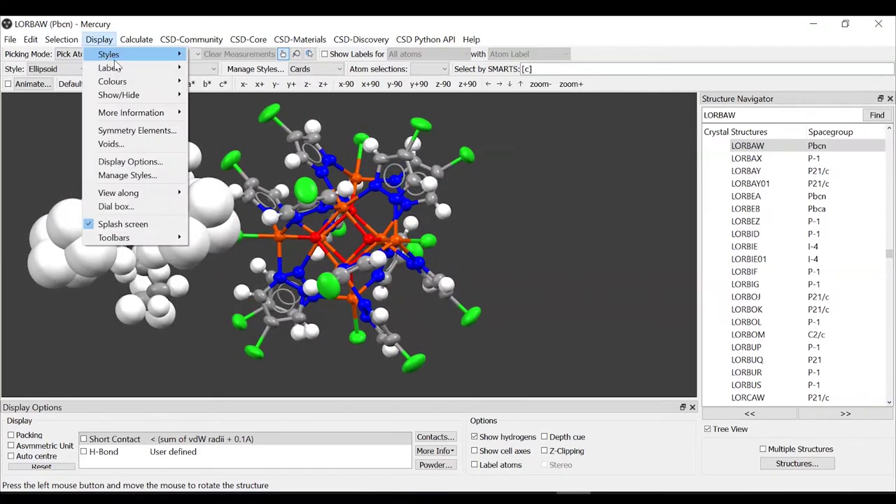
{"action": "mouse_move", "coordinate": [119, 55]}
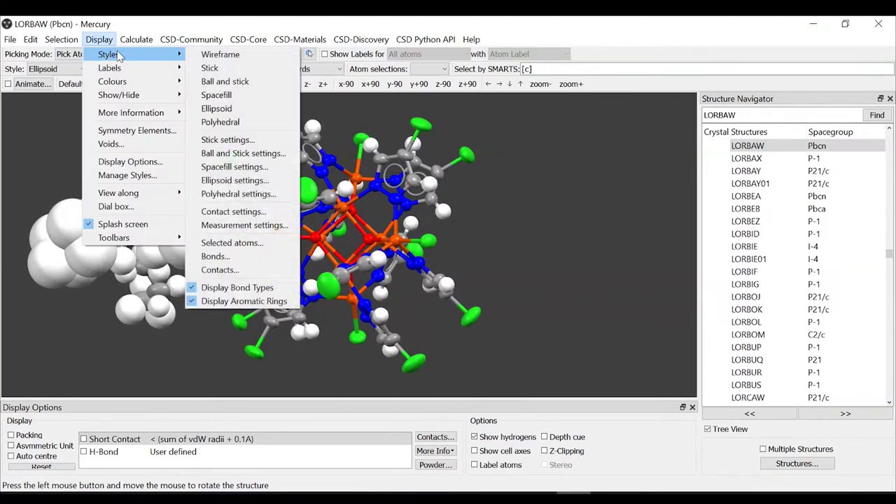
- In Ellipsoid settings, draw hydrogens as fixed-size spheres and add principal ellipses, then close the dialog
{"action": "left_click", "coordinate": [268, 182]}
{"action": "left_click_drag", "start_coordinate": [435, 202], "coordinate": [589, 140]}
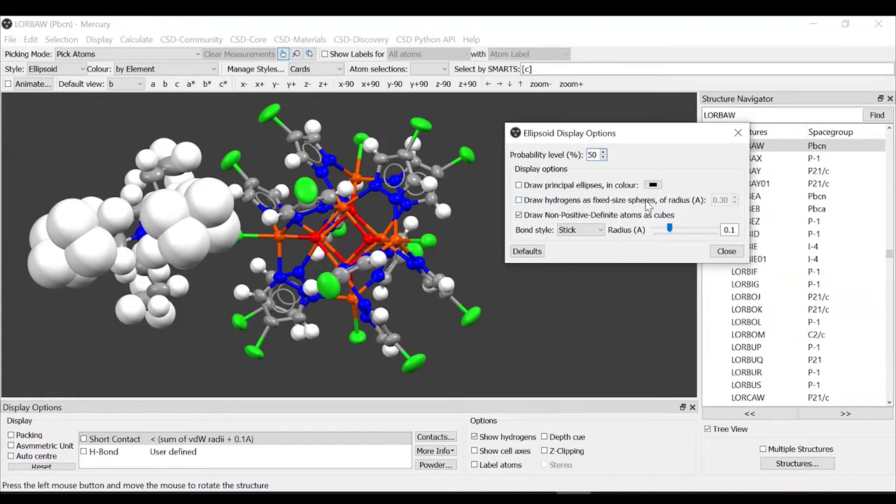
{"action": "left_click", "coordinate": [518, 200]}
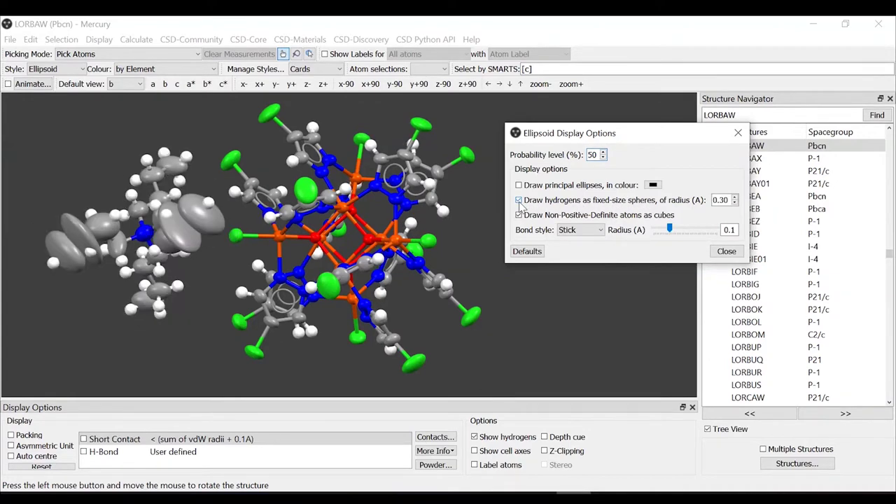
{"action": "left_click_drag", "start_coordinate": [166, 217], "coordinate": [223, 216]}
{"action": "left_click_drag", "start_coordinate": [563, 133], "coordinate": [656, 120]}
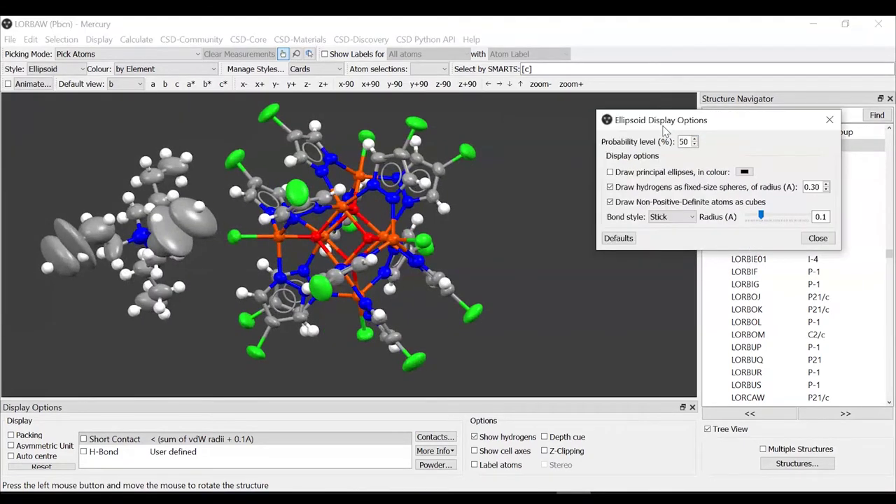
{"action": "left_click_drag", "start_coordinate": [412, 249], "coordinate": [691, 183]}
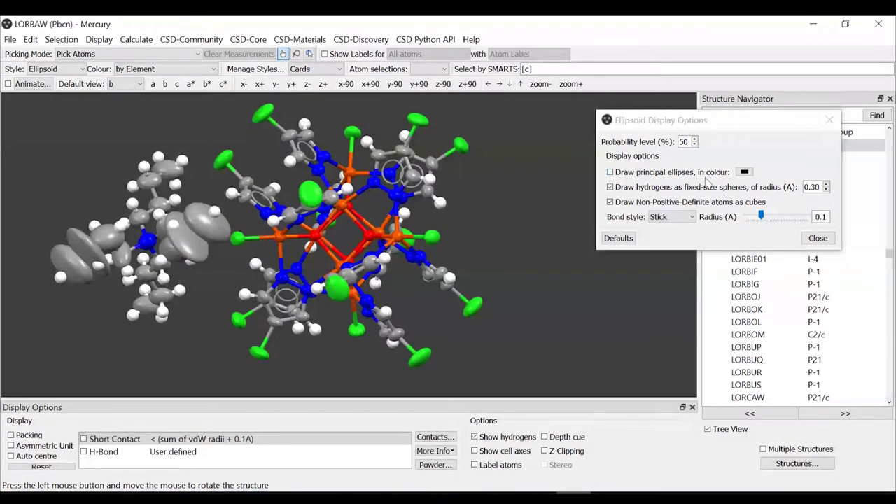
{"action": "left_click", "coordinate": [610, 172]}
{"action": "mouse_move", "coordinate": [420, 196]}
{"action": "left_mouse_down"}
{"action": "mouse_move", "coordinate": [280, 199]}
{"action": "mouse_move", "coordinate": [480, 220]}
{"action": "mouse_move", "coordinate": [436, 181]}
{"action": "mouse_move", "coordinate": [415, 196]}
{"action": "left_mouse_up"}
{"action": "left_click_drag", "start_coordinate": [468, 315], "coordinate": [504, 252]}
{"action": "left_click_drag", "start_coordinate": [733, 128], "coordinate": [693, 168]}
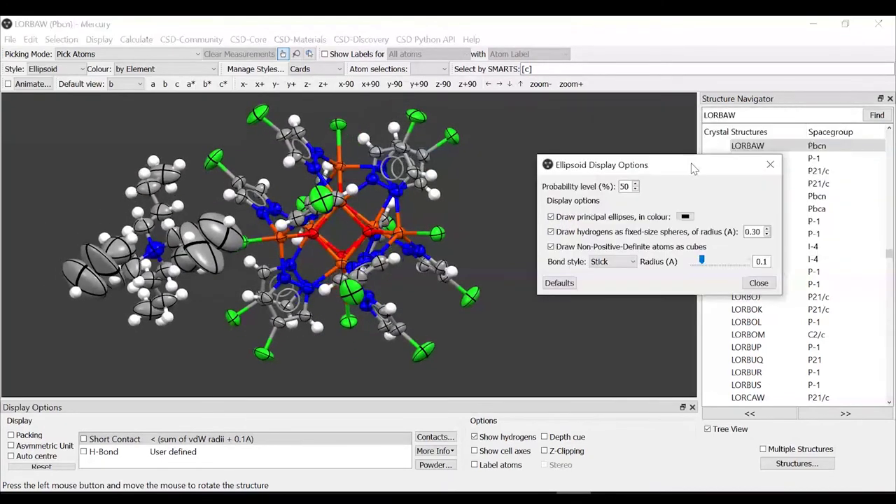
{"action": "left_click", "coordinate": [770, 164]}
{"action": "left_click_drag", "start_coordinate": [486, 214], "coordinate": [455, 294]}
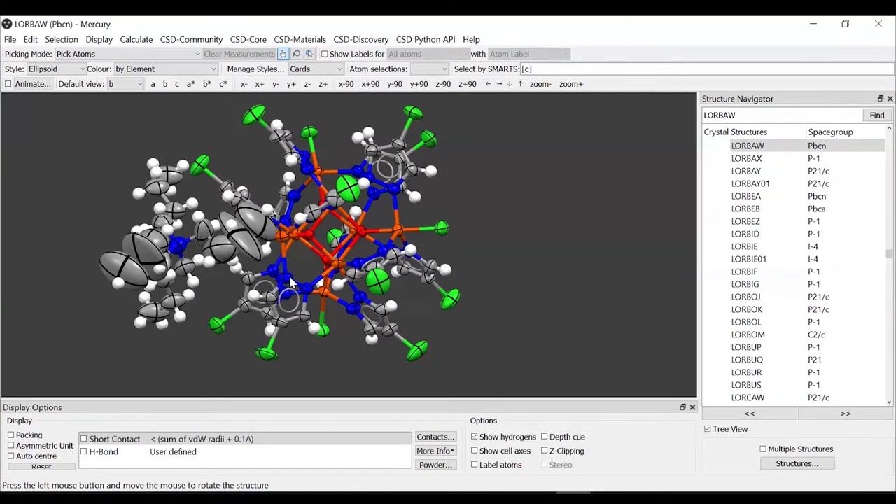
- Set the Style dropdown to Polyhedral and rotate to view the orange iron polyhedra
{"action": "left_click_drag", "start_coordinate": [290, 282], "coordinate": [252, 266]}
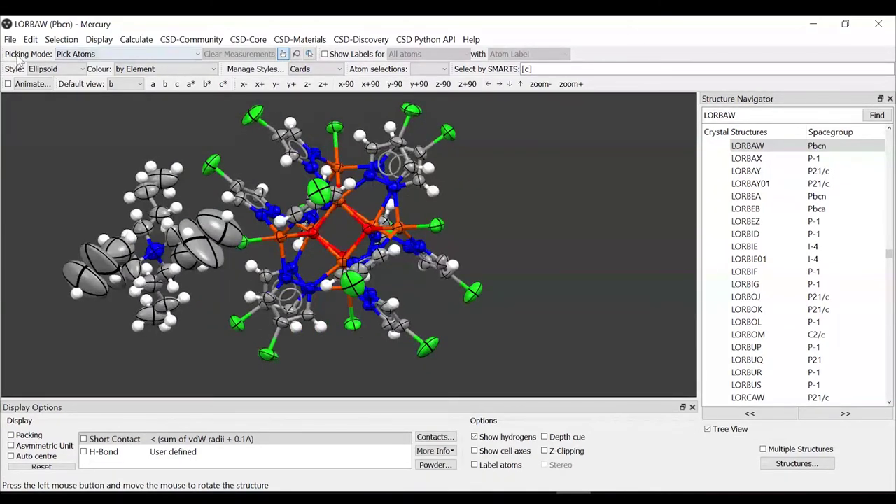
{"action": "left_click", "coordinate": [49, 69]}
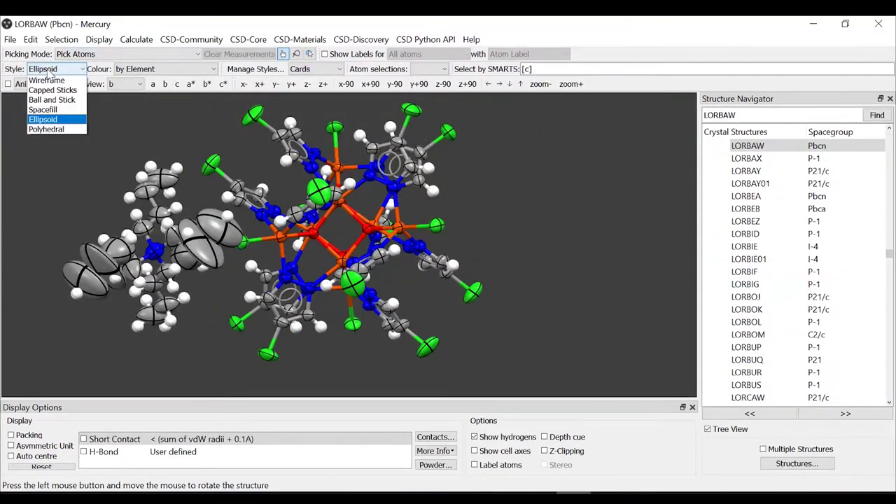
{"action": "left_click", "coordinate": [66, 128]}
{"action": "left_click_drag", "start_coordinate": [288, 164], "coordinate": [338, 253]}
{"action": "left_click_drag", "start_coordinate": [419, 199], "coordinate": [174, 105]}
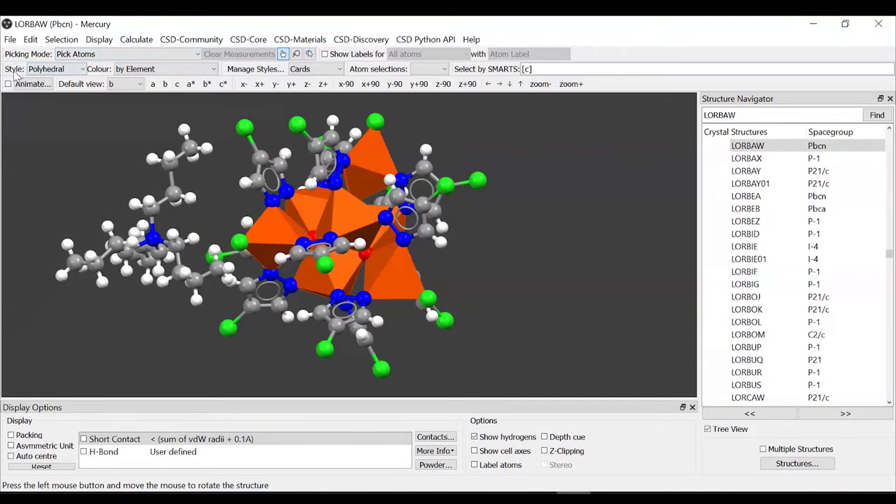
- Keep the Polyhedral style and go to the Display > Styles menu for its settings
{"action": "left_click", "coordinate": [51, 68]}
{"action": "left_click", "coordinate": [75, 131]}
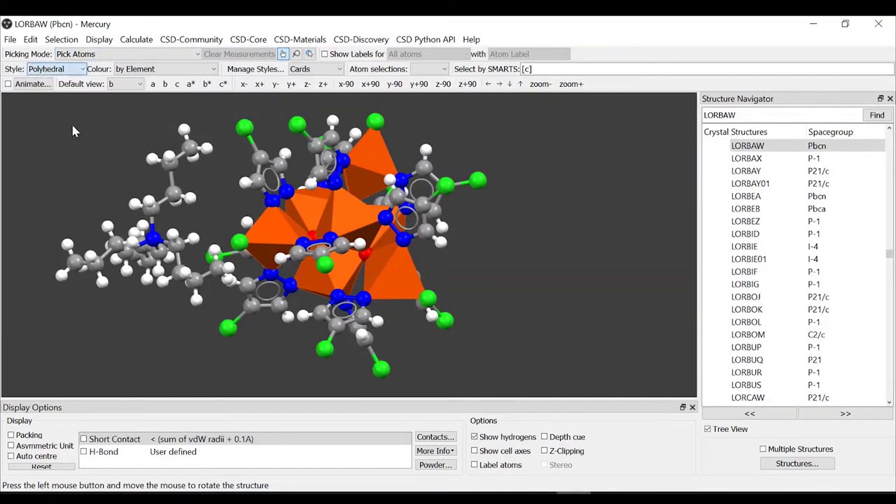
{"action": "left_click", "coordinate": [98, 40]}
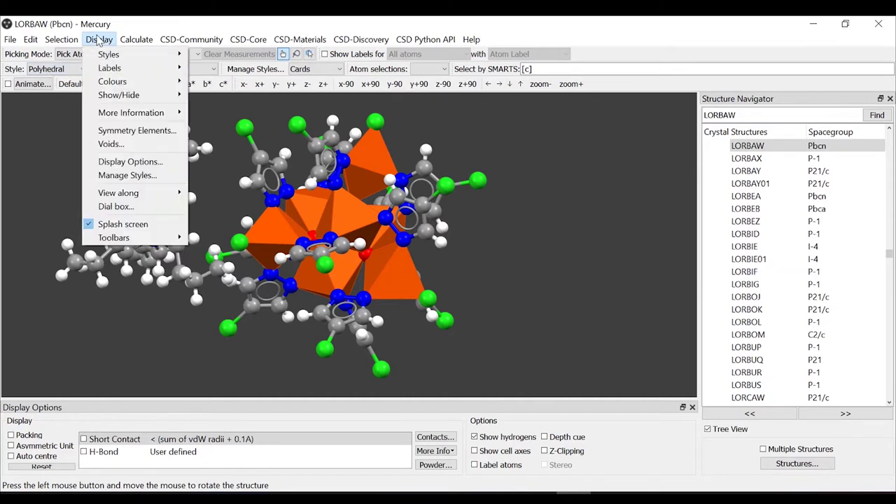
{"action": "mouse_move", "coordinate": [171, 56]}
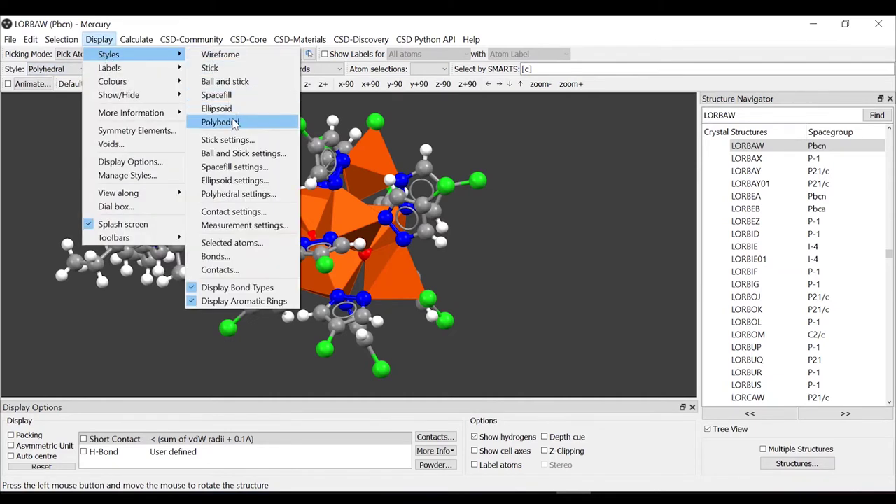
- Open the polyhedral settings and review the Central and Ligand Elements without changes
{"action": "left_click", "coordinate": [247, 198]}
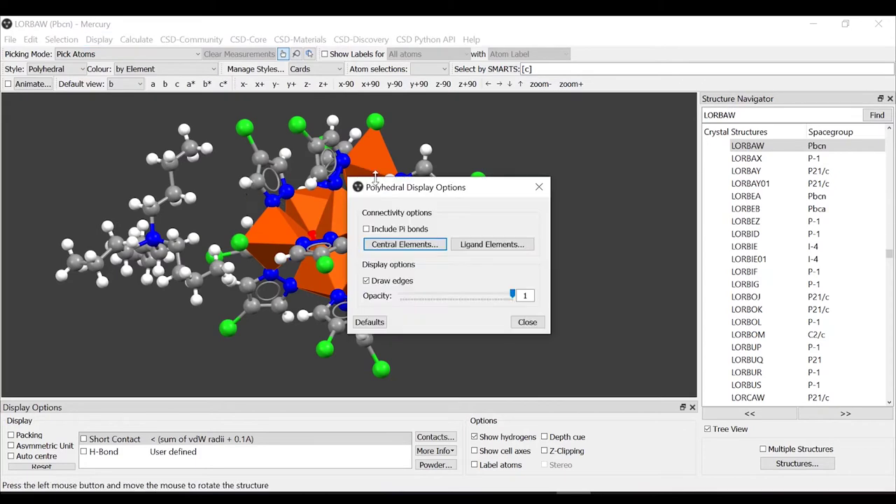
{"action": "left_click_drag", "start_coordinate": [433, 187], "coordinate": [592, 130]}
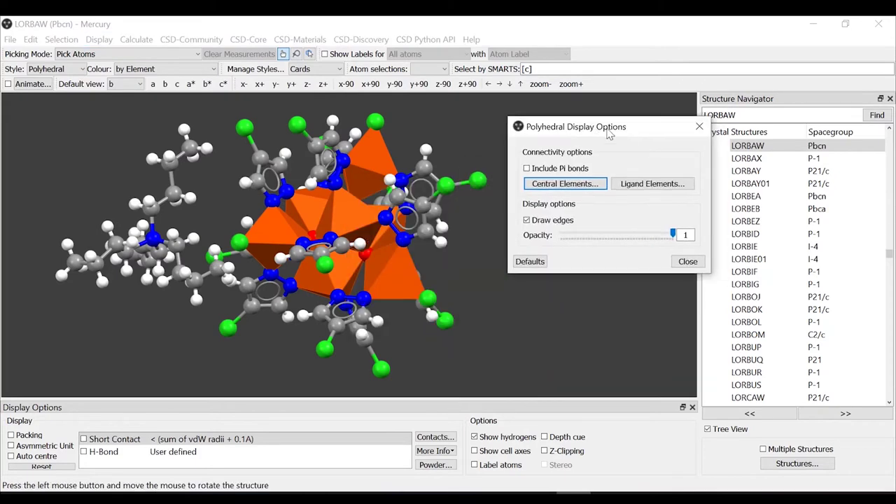
{"action": "left_click", "coordinate": [565, 186]}
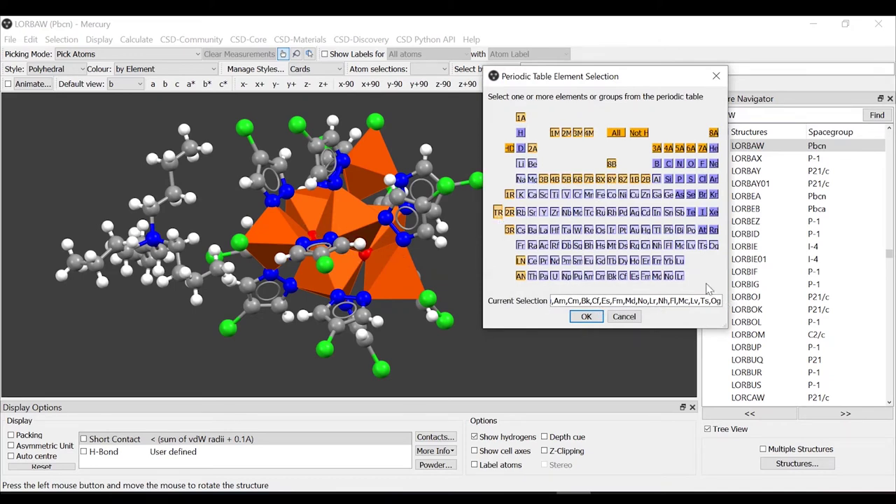
{"action": "left_click", "coordinate": [716, 76]}
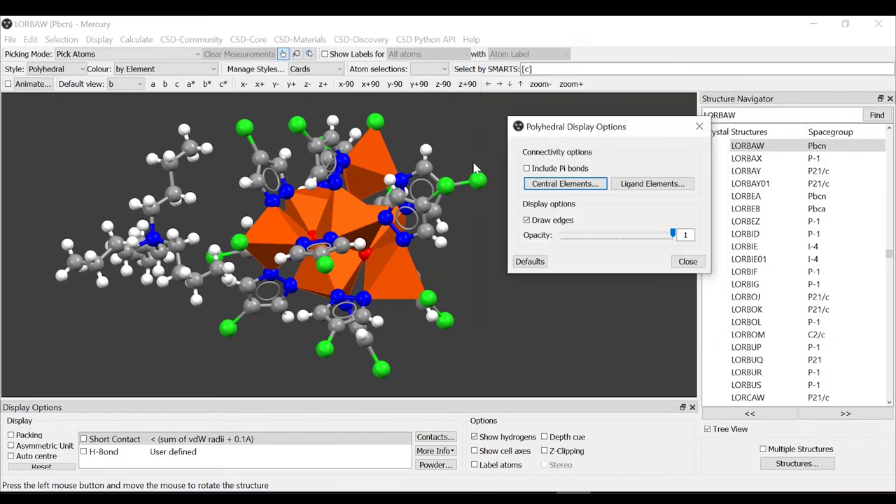
{"action": "left_click", "coordinate": [648, 183]}
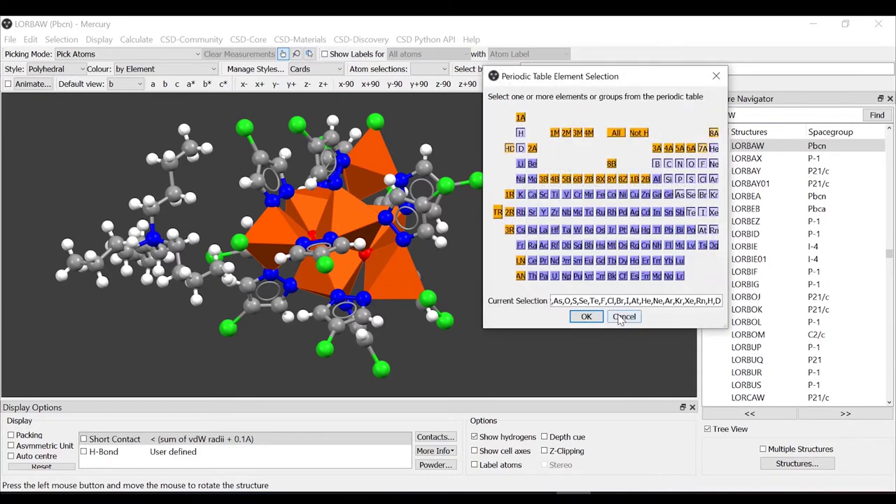
{"action": "left_click", "coordinate": [625, 316]}
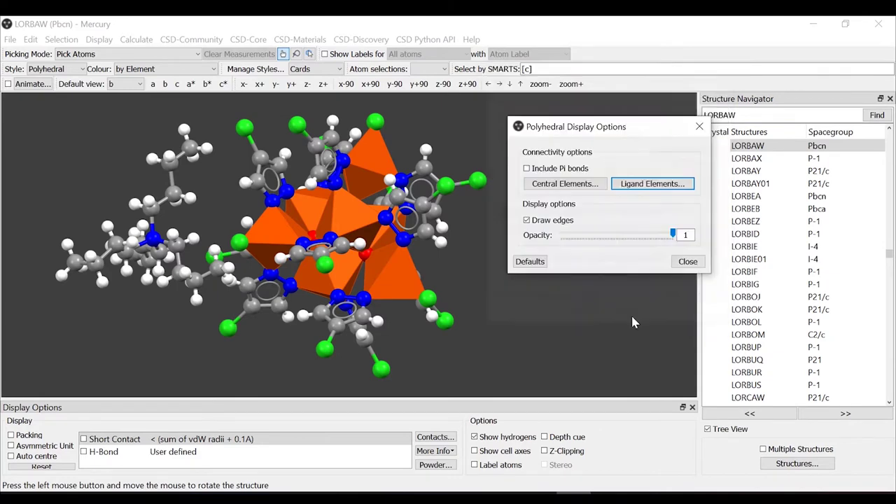
- Make the polyhedra semi-transparent at about 0.76 opacity and rotate to view them
{"action": "left_click", "coordinate": [339, 245]}
{"action": "left_click_drag", "start_coordinate": [339, 245], "coordinate": [325, 265]}
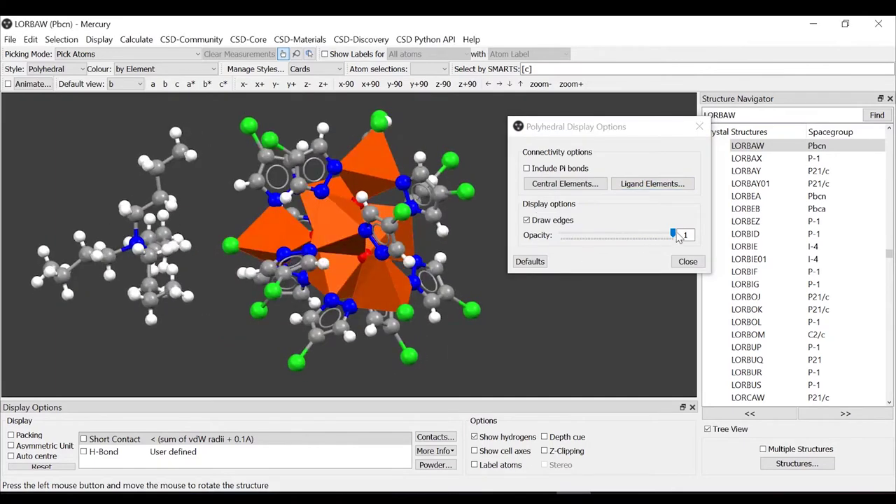
{"action": "left_click_drag", "start_coordinate": [674, 236], "coordinate": [640, 242]}
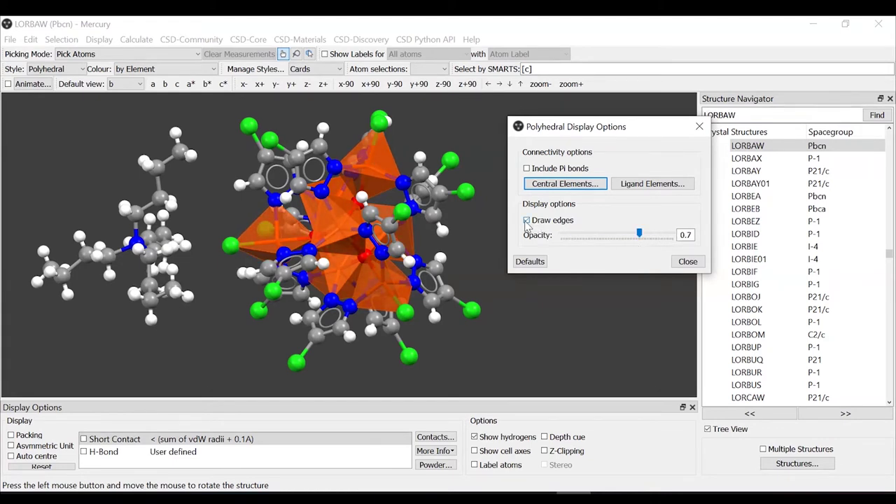
{"action": "mouse_move", "coordinate": [639, 235]}
{"action": "left_mouse_down"}
{"action": "mouse_move", "coordinate": [629, 238]}
{"action": "mouse_move", "coordinate": [660, 244]}
{"action": "mouse_move", "coordinate": [645, 244]}
{"action": "left_mouse_up"}
{"action": "left_click_drag", "start_coordinate": [490, 204], "coordinate": [430, 272]}
{"action": "left_click_drag", "start_coordinate": [464, 222], "coordinate": [467, 228]}
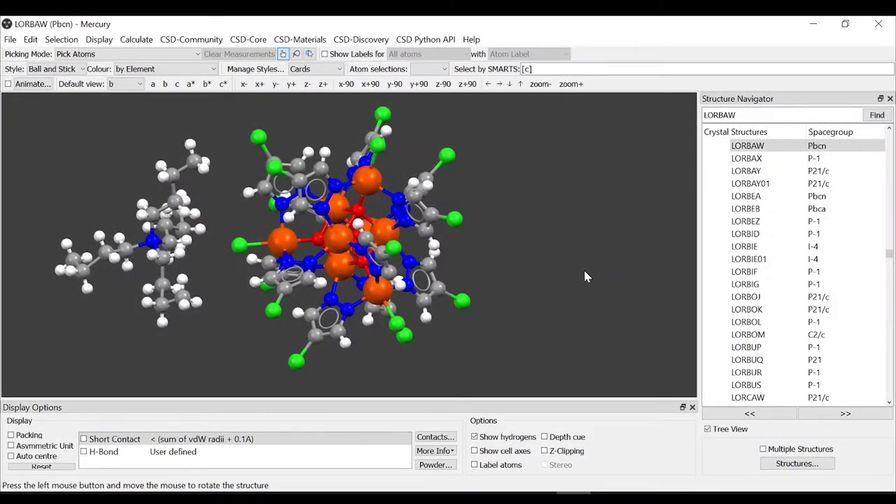
- Replace the LORBAW search with HXACAN48 to load paracetamol, then rotate the molecule face-on
{"action": "double_click", "coordinate": [794, 115]}
{"action": "type", "text": "HX"}
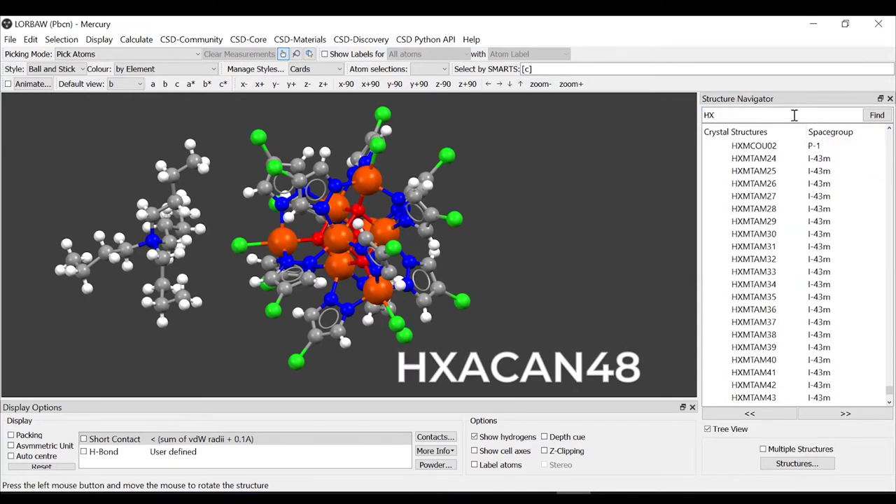
{"action": "type", "text": "ACA"}
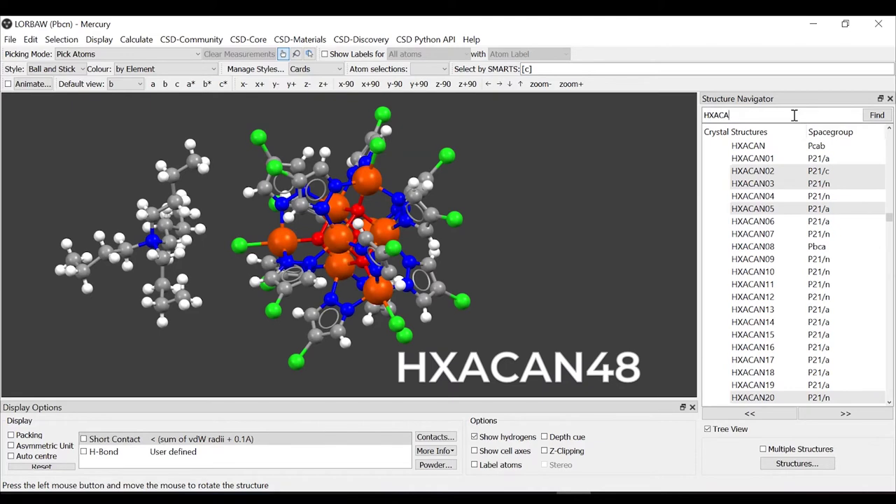
{"action": "type", "text": "N48"}
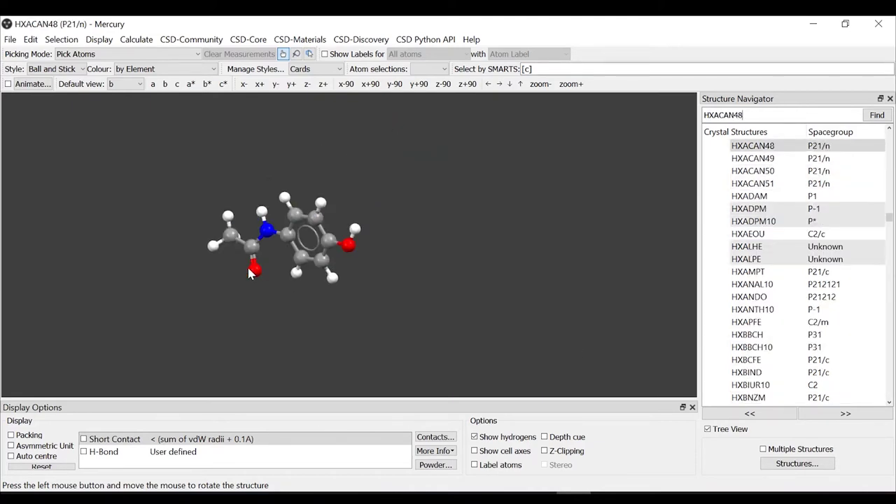
{"action": "mouse_move", "coordinate": [308, 237]}
{"action": "left_mouse_down"}
{"action": "mouse_move", "coordinate": [322, 243]}
{"action": "mouse_move", "coordinate": [317, 250]}
{"action": "left_mouse_up"}
{"action": "left_click", "coordinate": [435, 451]}
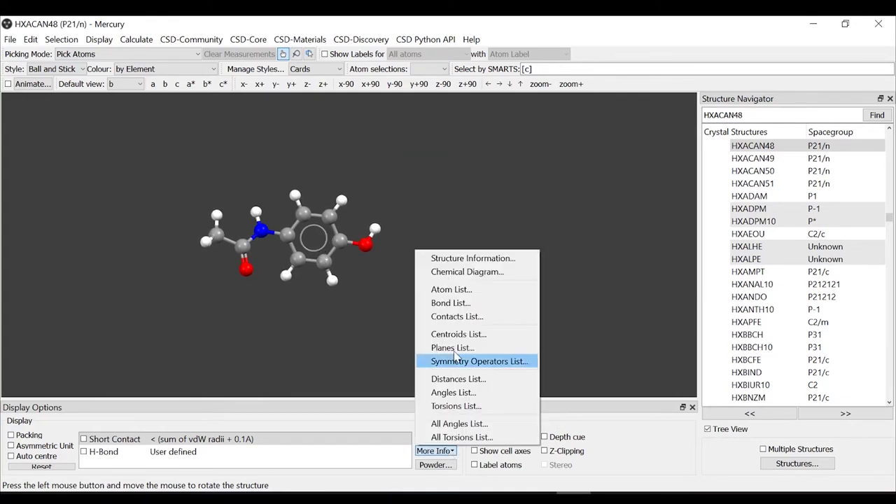
{"action": "left_click", "coordinate": [456, 260]}
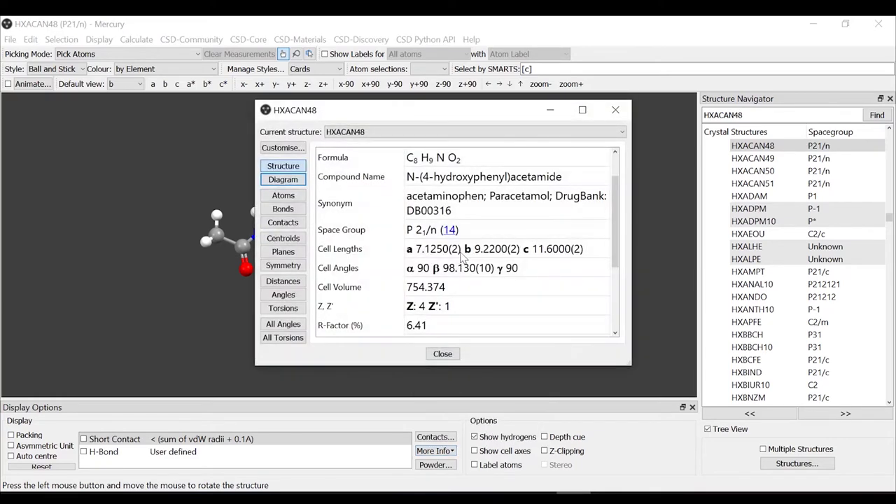
{"action": "left_click_drag", "start_coordinate": [479, 111], "coordinate": [602, 103]}
{"action": "scroll", "coordinate": [570, 193], "scroll_direction": "up", "scroll_amount": 2}
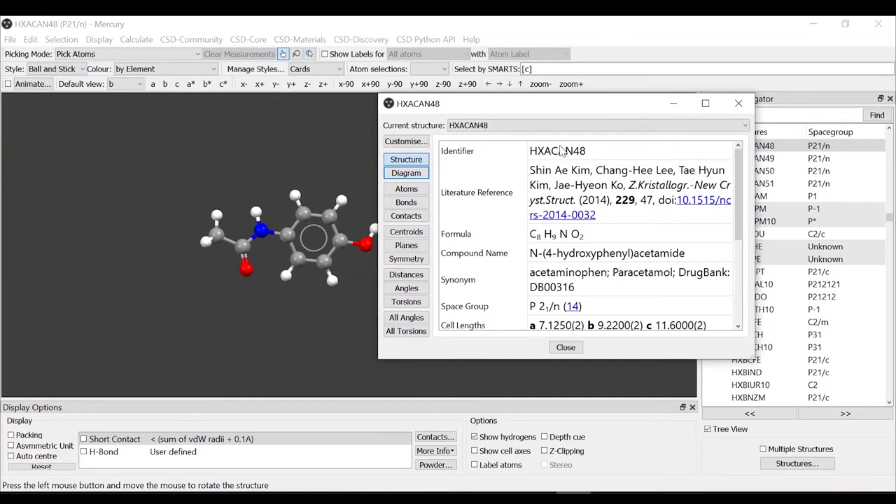
{"action": "scroll", "coordinate": [564, 287], "scroll_direction": "down", "scroll_amount": 1}
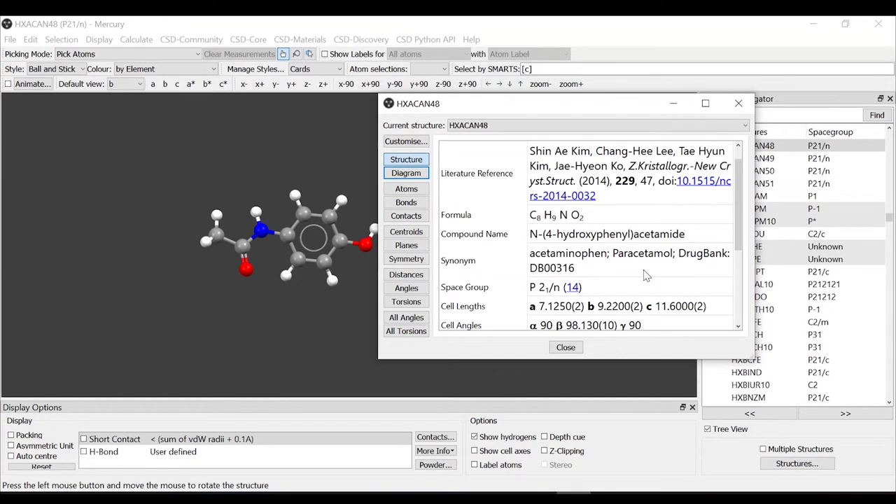
{"action": "left_click", "coordinate": [407, 173]}
{"action": "left_click", "coordinate": [738, 104]}
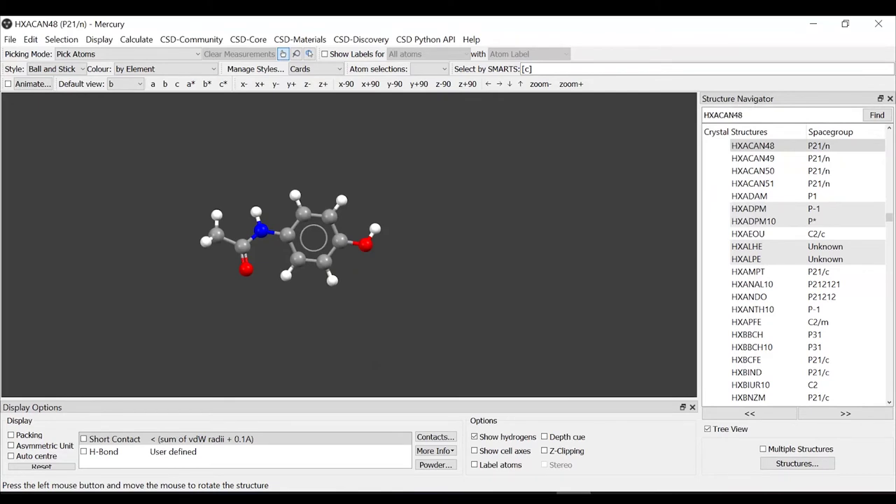
- Turn on Packing to show four HXACAN48 molecules in the unit cell, and rotate it
{"action": "left_click_drag", "start_coordinate": [445, 316], "coordinate": [409, 246]}
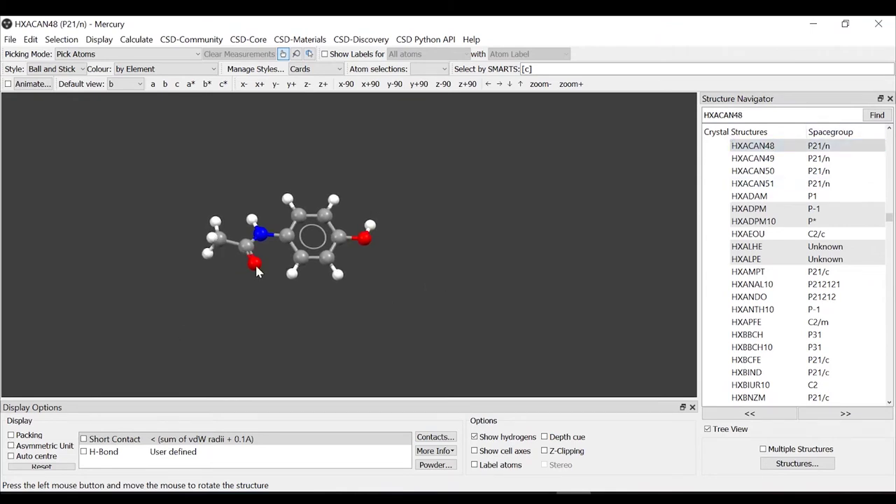
{"action": "left_click", "coordinate": [12, 436]}
{"action": "left_click_drag", "start_coordinate": [288, 240], "coordinate": [511, 184]}
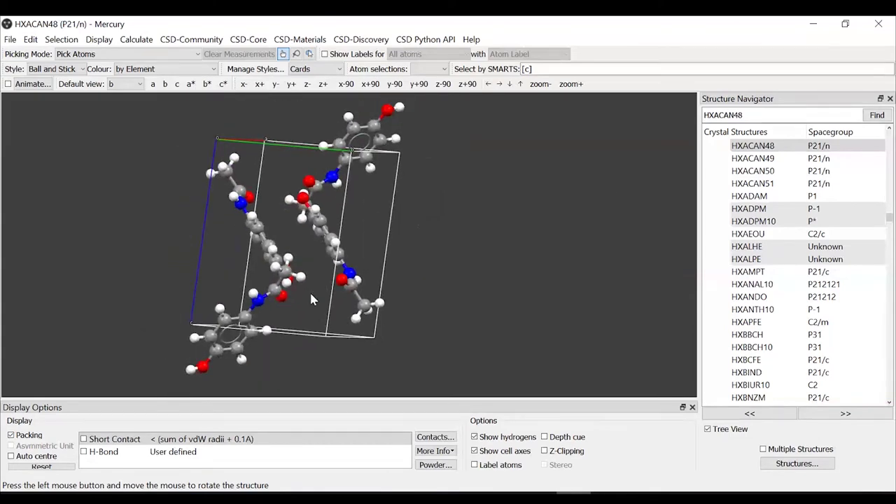
{"action": "left_click_drag", "start_coordinate": [312, 300], "coordinate": [175, 395]}
{"action": "left_click", "coordinate": [42, 467]}
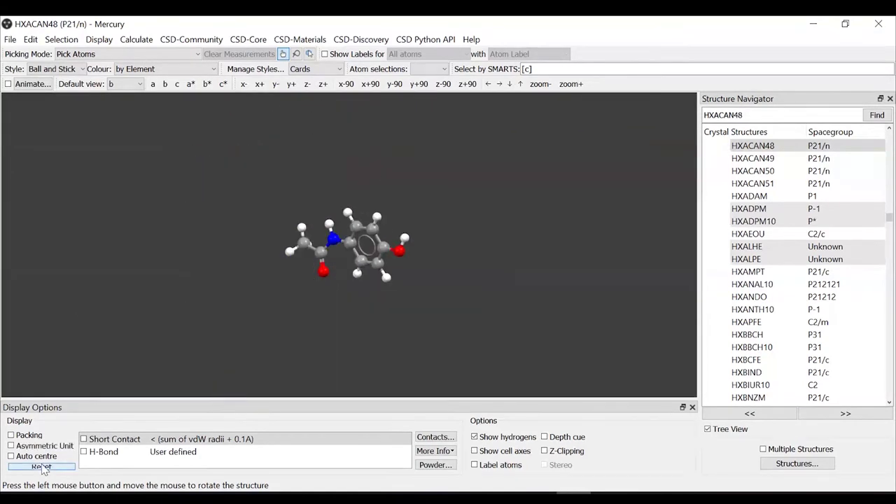
{"action": "left_click", "coordinate": [11, 435]}
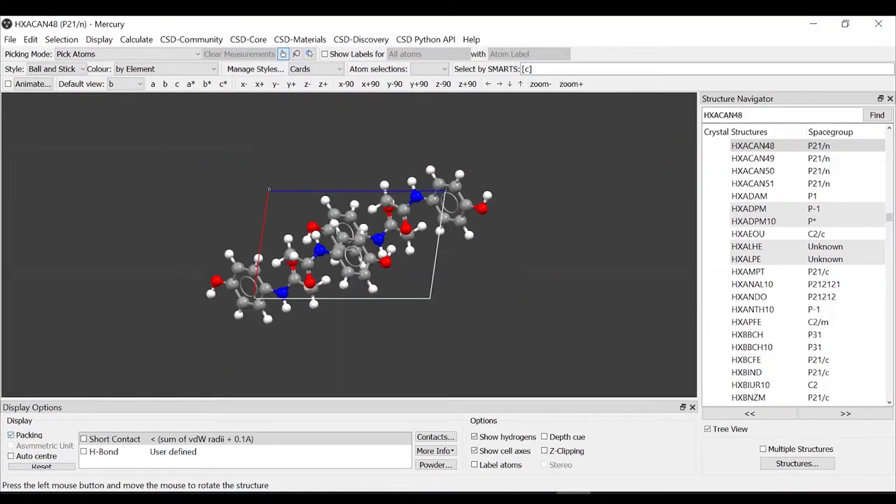
{"action": "left_click_drag", "start_coordinate": [196, 376], "coordinate": [260, 394]}
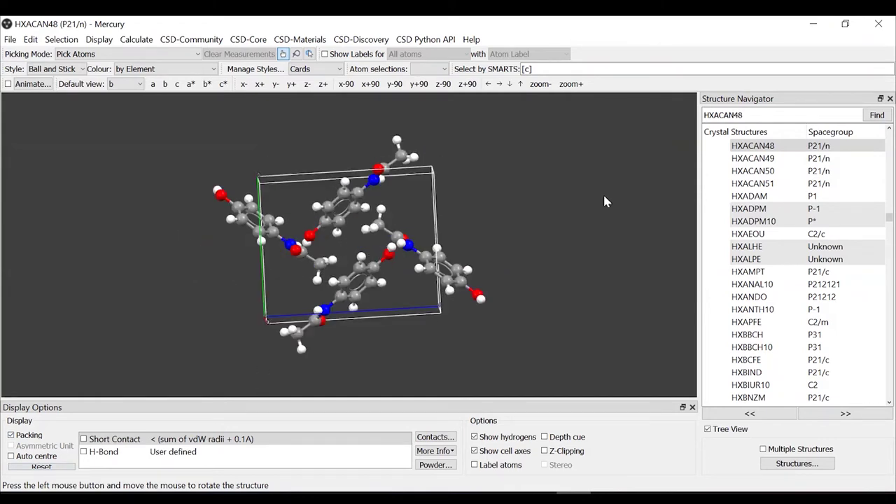
{"action": "left_click_drag", "start_coordinate": [400, 203], "coordinate": [413, 238]}
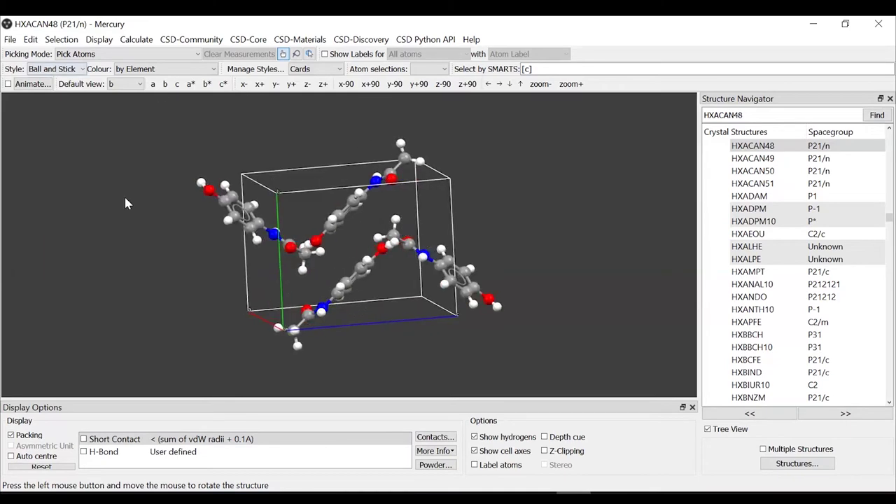
- Open Calculate > Packing/Slicing, move the dialog to the right, and rotate the packed crystal
{"action": "left_click", "coordinate": [137, 39]}
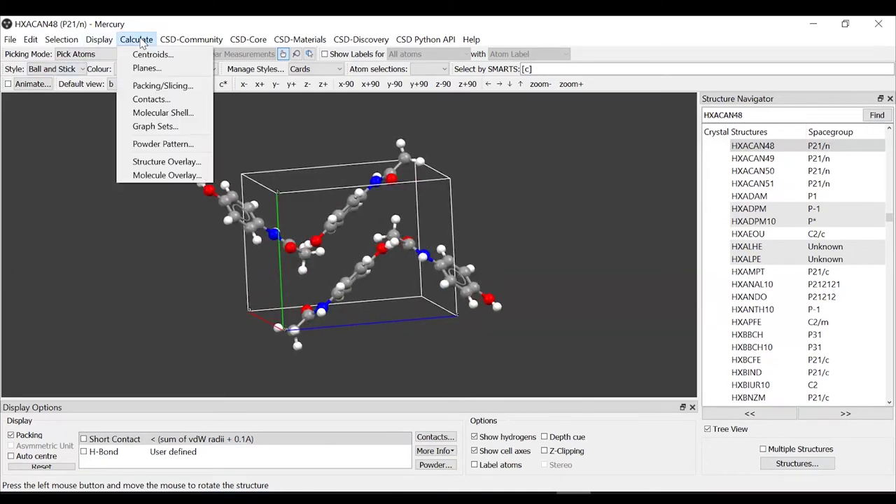
{"action": "left_click", "coordinate": [160, 87]}
{"action": "left_click_drag", "start_coordinate": [418, 106], "coordinate": [624, 85]}
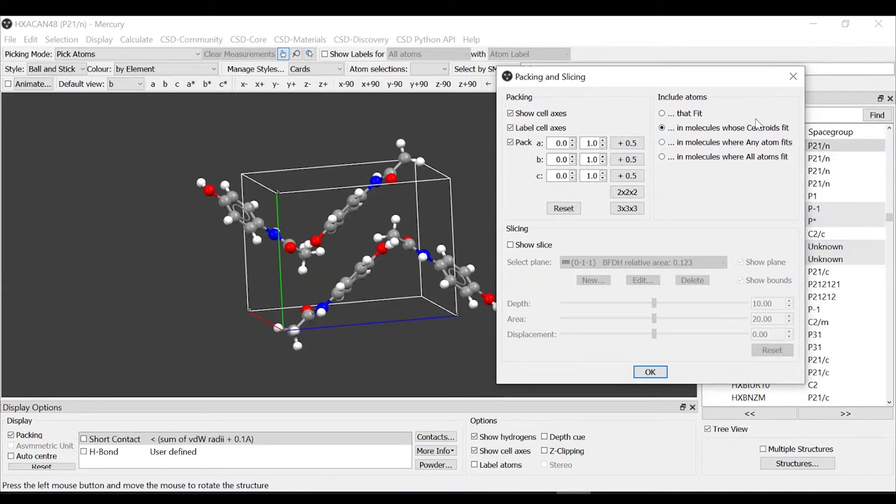
{"action": "left_click_drag", "start_coordinate": [336, 206], "coordinate": [235, 256]}
{"action": "left_click_drag", "start_coordinate": [595, 76], "coordinate": [562, 80]}
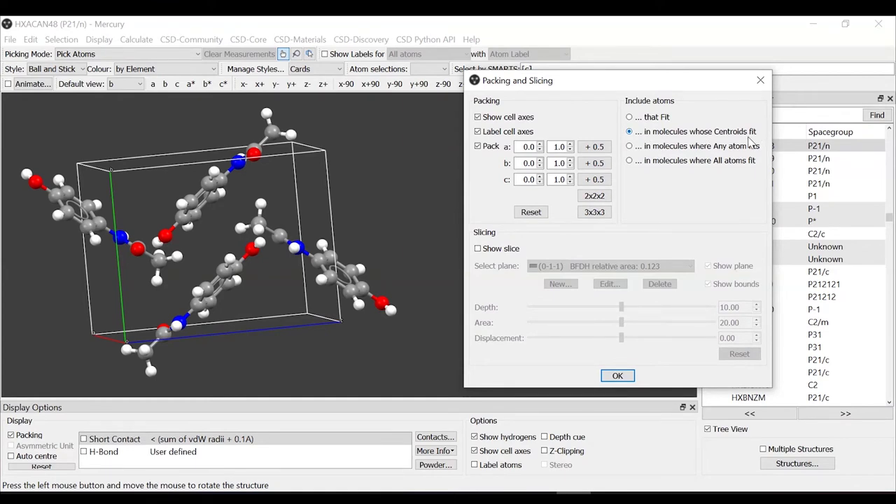
- Try each Include atoms option, finishing on molecules whose centroids fit in the cell
{"action": "left_click", "coordinate": [629, 118]}
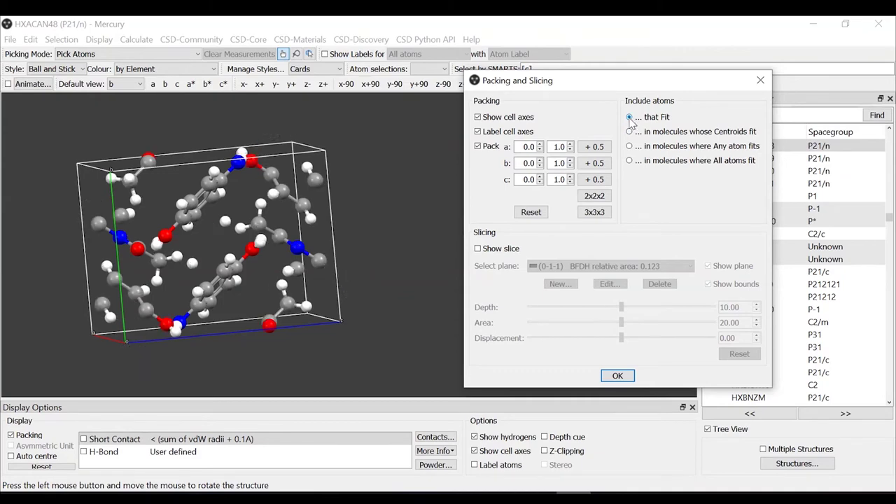
{"action": "left_click_drag", "start_coordinate": [172, 215], "coordinate": [214, 287]}
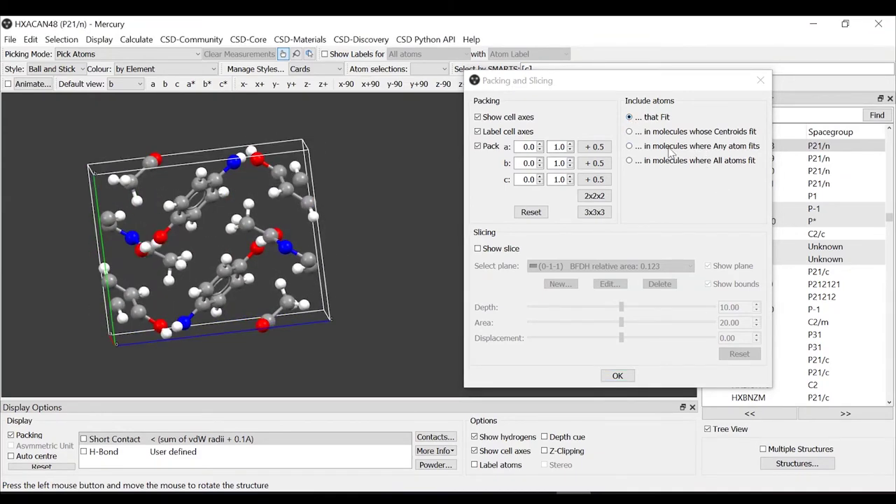
{"action": "left_click", "coordinate": [630, 147]}
{"action": "left_click_drag", "start_coordinate": [301, 239], "coordinate": [353, 256]}
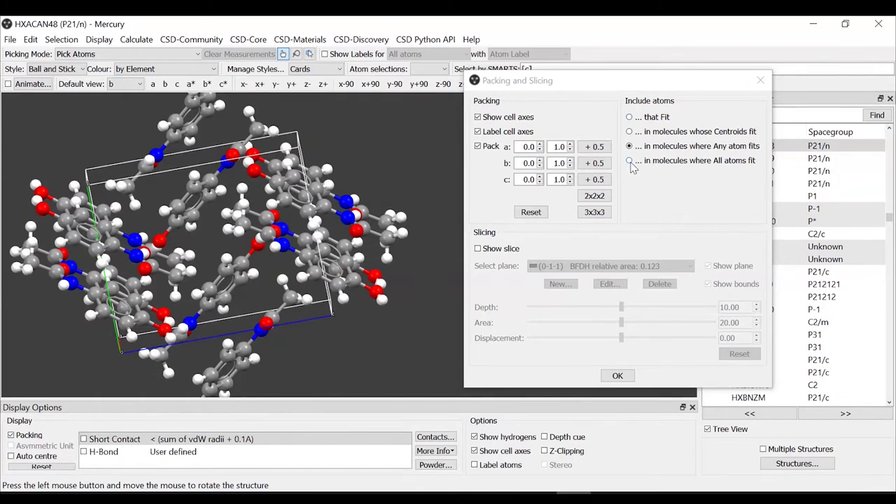
{"action": "left_click", "coordinate": [630, 161]}
{"action": "left_click_drag", "start_coordinate": [392, 231], "coordinate": [149, 236]}
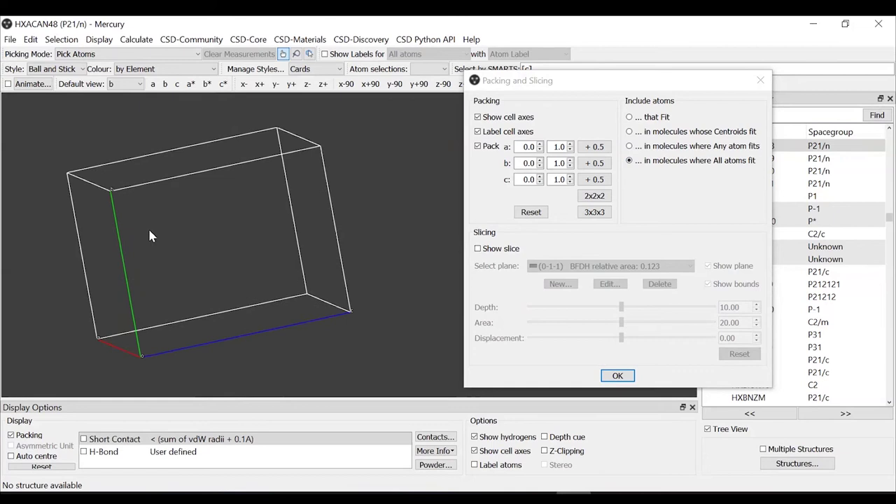
{"action": "left_click", "coordinate": [629, 132]}
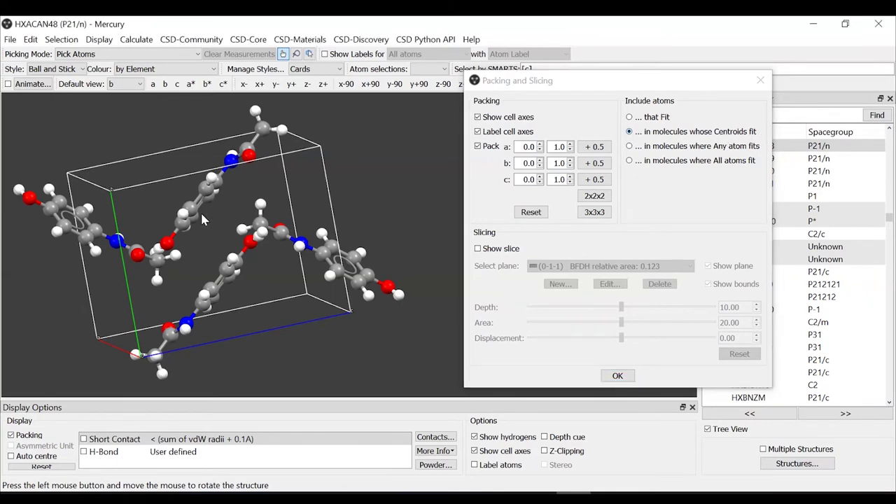
- Extend the packing range along a, b and c to 1.5
{"action": "left_click_drag", "start_coordinate": [210, 219], "coordinate": [184, 220]}
{"action": "left_click_drag", "start_coordinate": [236, 207], "coordinate": [137, 227]}
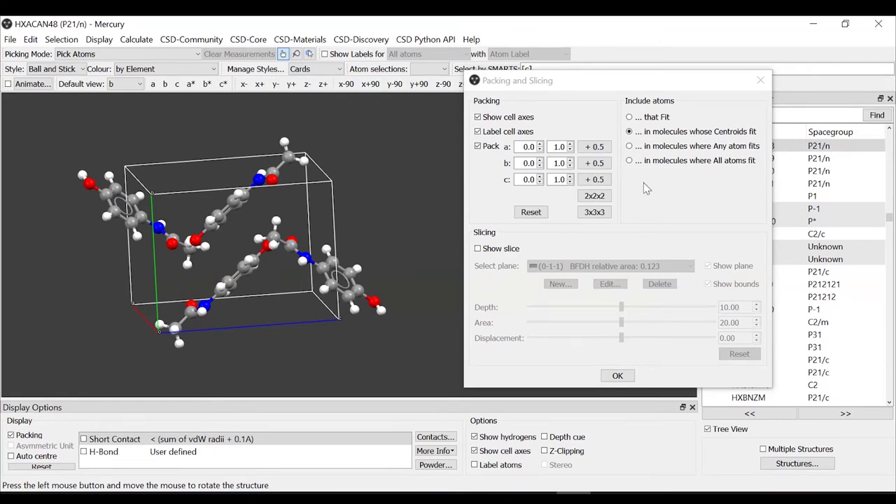
{"action": "left_click", "coordinate": [483, 160]}
{"action": "left_click", "coordinate": [600, 148]}
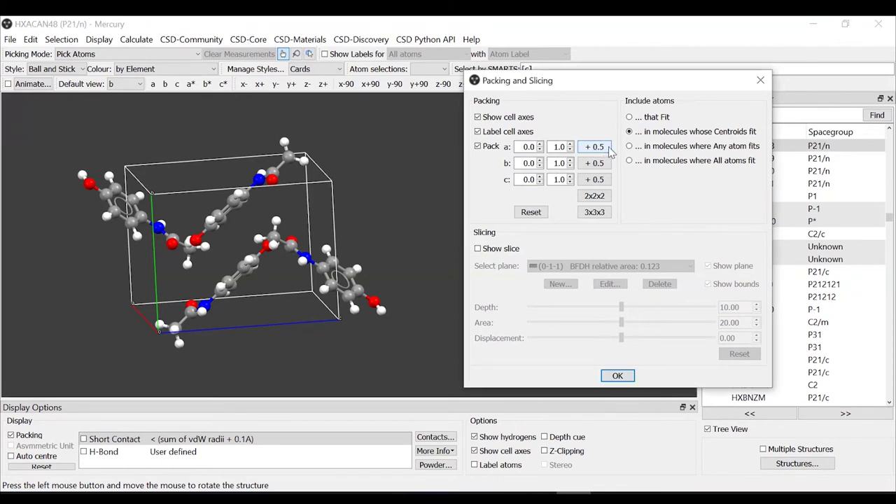
{"action": "left_click", "coordinate": [594, 163]}
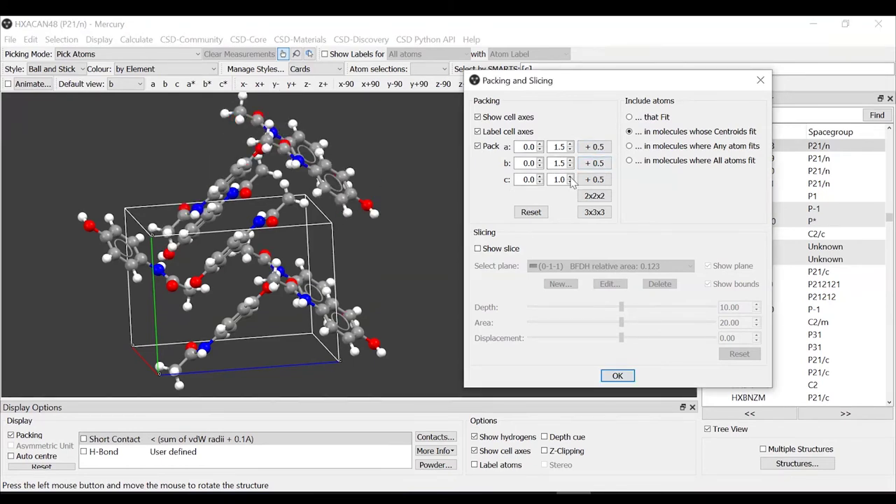
{"action": "left_click", "coordinate": [595, 179]}
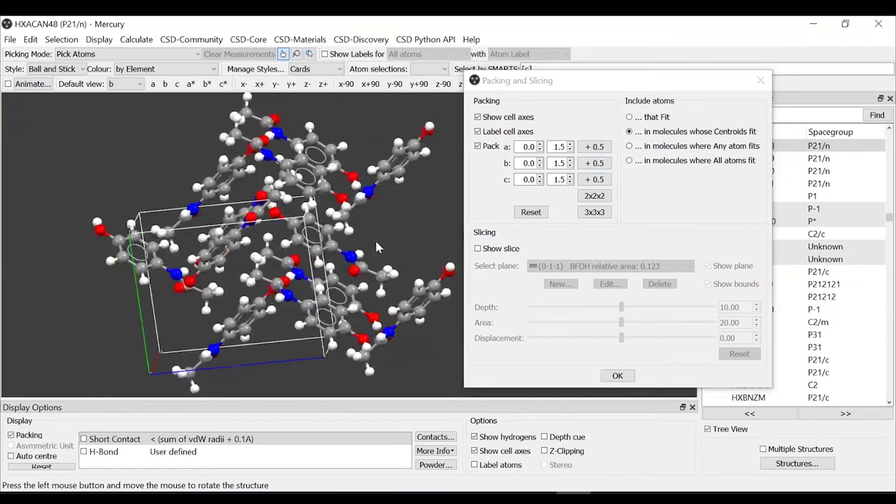
{"action": "left_click_drag", "start_coordinate": [597, 80], "coordinate": [685, 76]}
- Try other limits (c 2.0, c min -0.1, b min 0.3, a min -0.3), then Reset to 0.0–1.0
{"action": "left_click", "coordinate": [659, 172]}
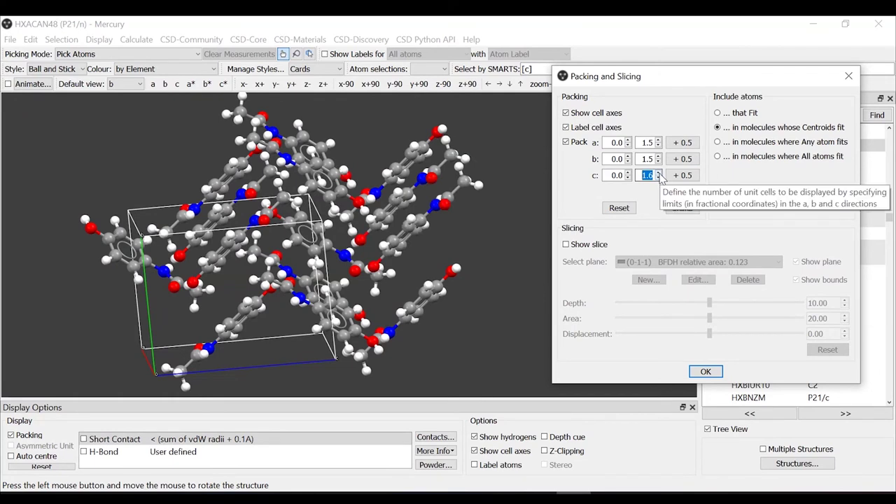
{"action": "left_click", "coordinate": [659, 172]}
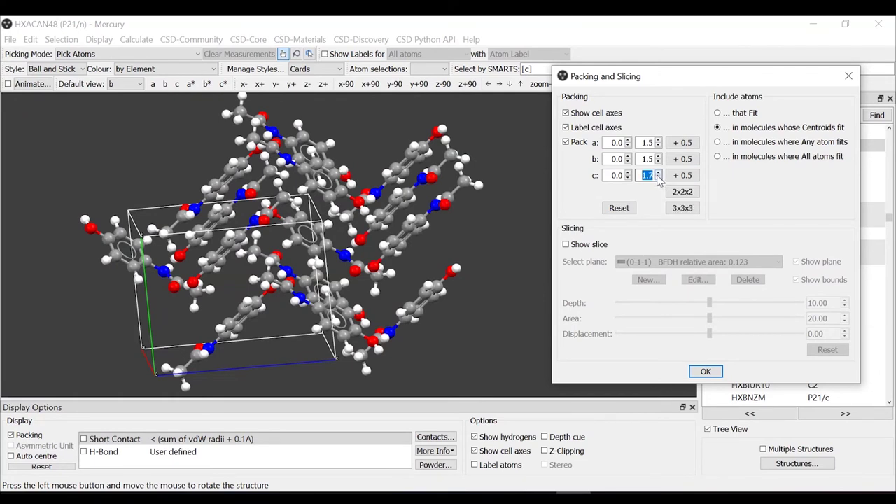
{"action": "left_click", "coordinate": [659, 173]}
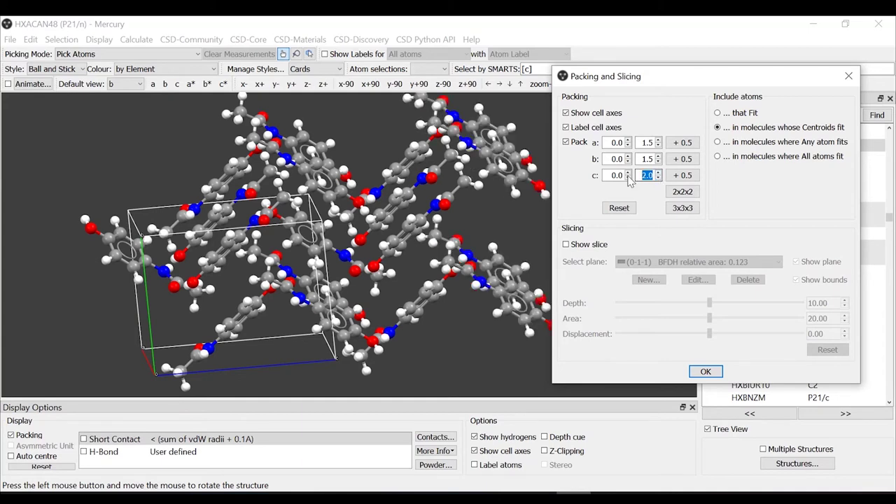
{"action": "left_click", "coordinate": [628, 179]}
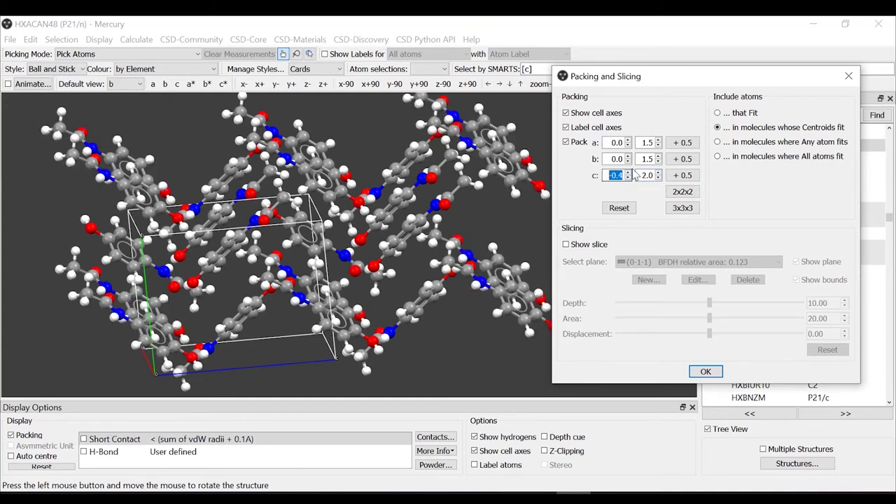
{"action": "left_click", "coordinate": [628, 156]}
{"action": "left_click", "coordinate": [628, 156]}
{"action": "left_click", "coordinate": [628, 155]}
{"action": "left_click", "coordinate": [628, 145]}
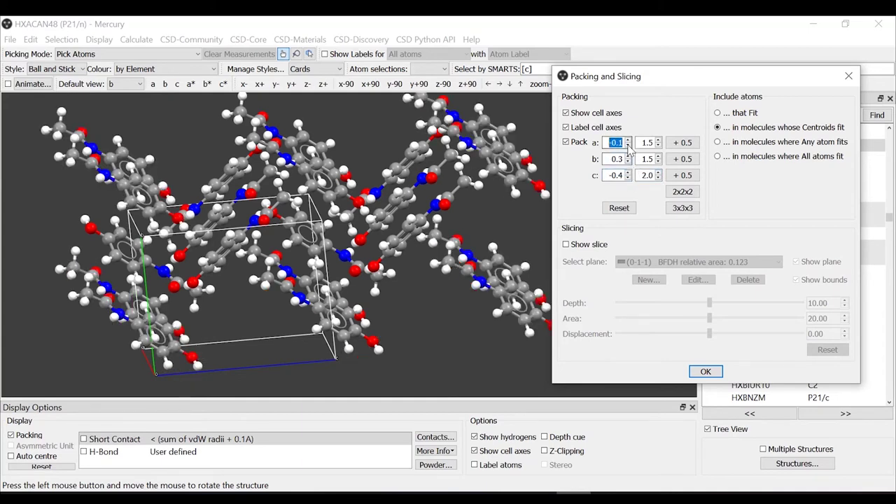
{"action": "left_click", "coordinate": [628, 146]}
{"action": "left_click", "coordinate": [628, 146]}
{"action": "left_click_drag", "start_coordinate": [231, 307], "coordinate": [221, 309]}
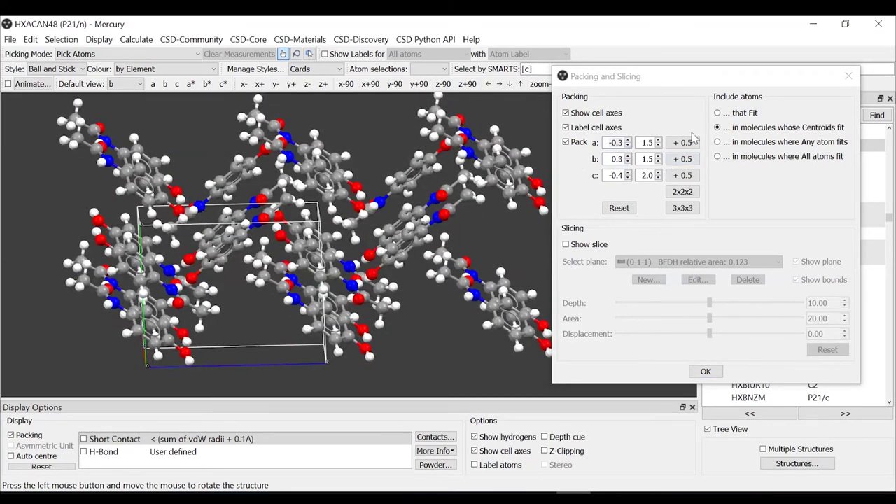
{"action": "left_click", "coordinate": [623, 208]}
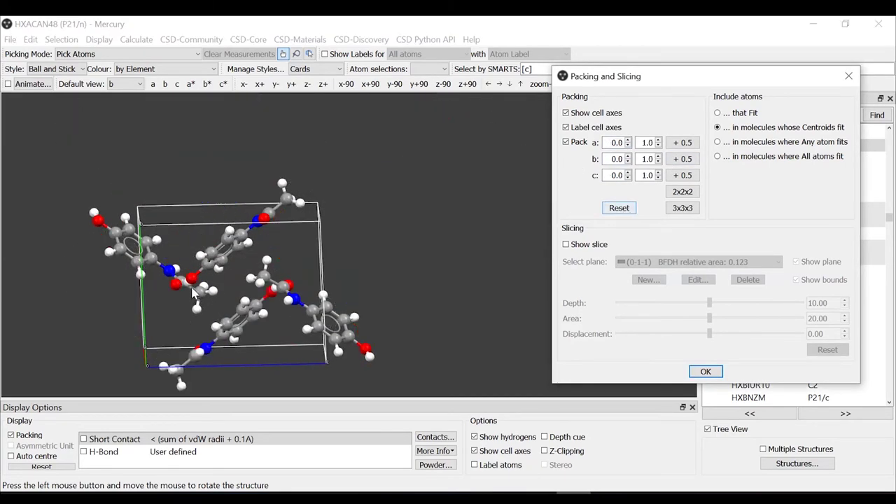
- Rotate the unit cell and close the Packing and Slicing dialog
{"action": "left_click_drag", "start_coordinate": [193, 293], "coordinate": [385, 254]}
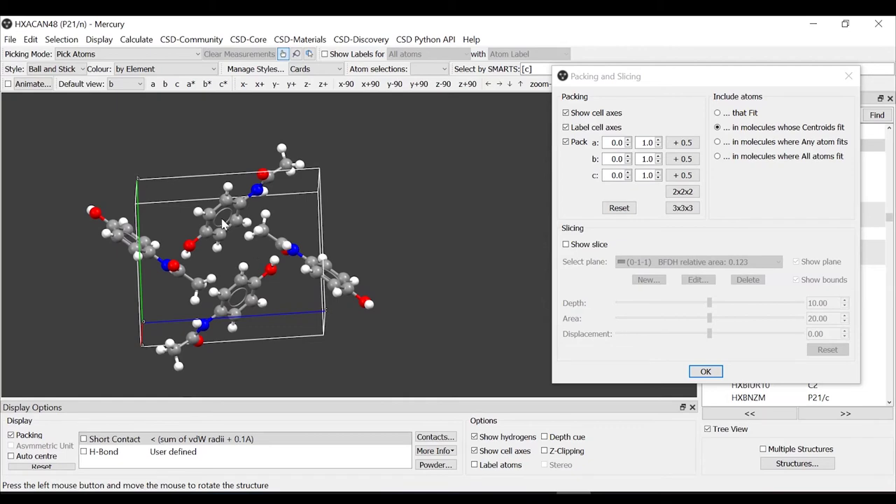
{"action": "left_click_drag", "start_coordinate": [223, 221], "coordinate": [270, 256]}
{"action": "left_click_drag", "start_coordinate": [756, 83], "coordinate": [699, 78]}
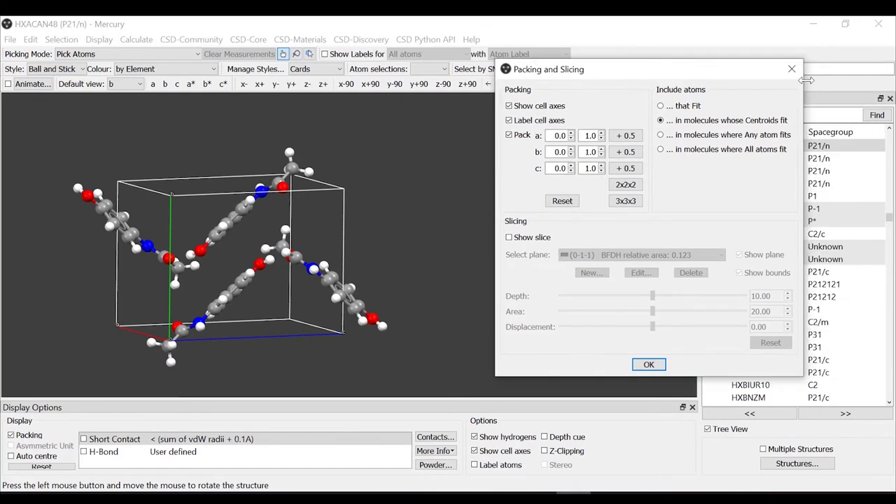
{"action": "left_click", "coordinate": [791, 70]}
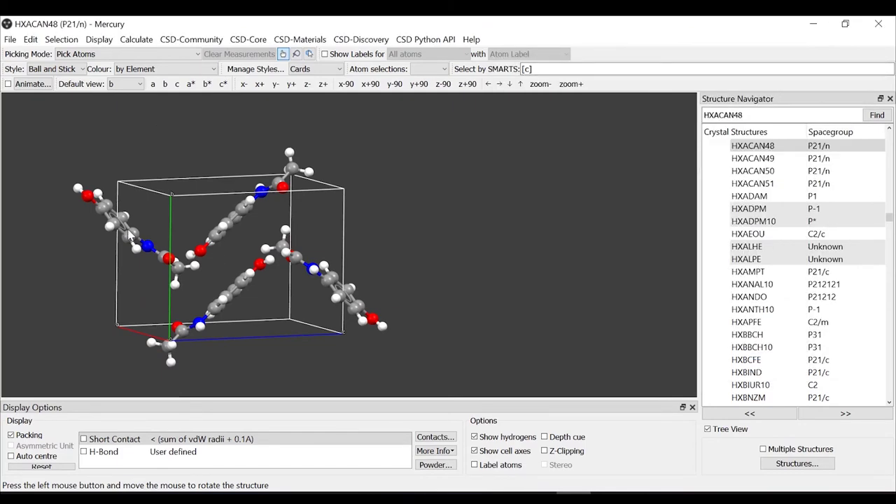
- View the cell down the a, b and c axes, ending looking down a
{"action": "left_click_drag", "start_coordinate": [129, 233], "coordinate": [232, 248]}
{"action": "left_click_drag", "start_coordinate": [283, 208], "coordinate": [217, 224]}
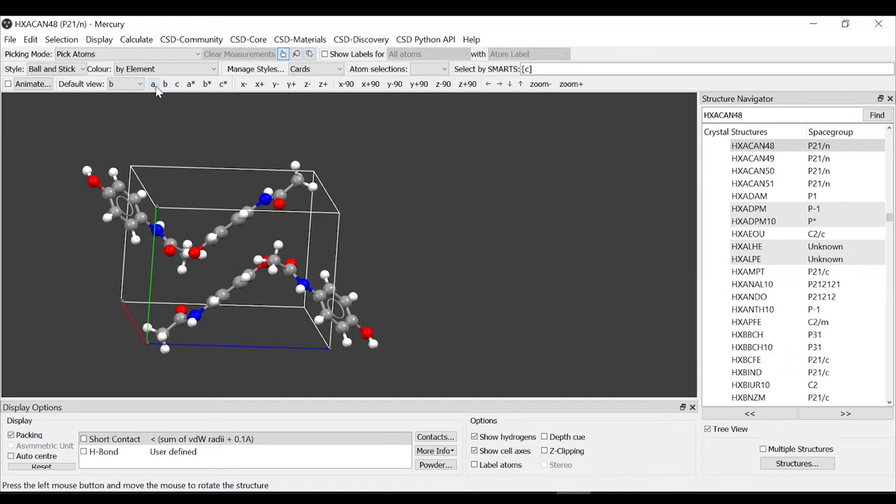
{"action": "left_click", "coordinate": [153, 84]}
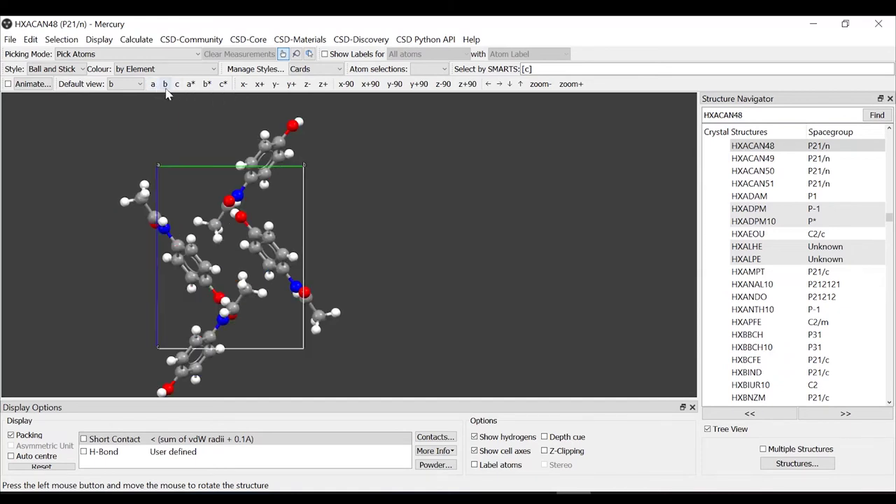
{"action": "left_click", "coordinate": [166, 85]}
{"action": "left_click", "coordinate": [177, 85]}
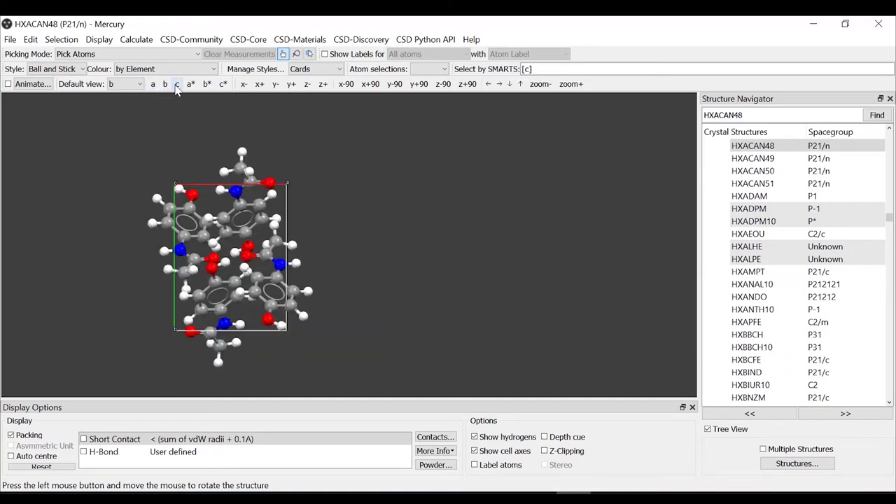
{"action": "left_click", "coordinate": [153, 84]}
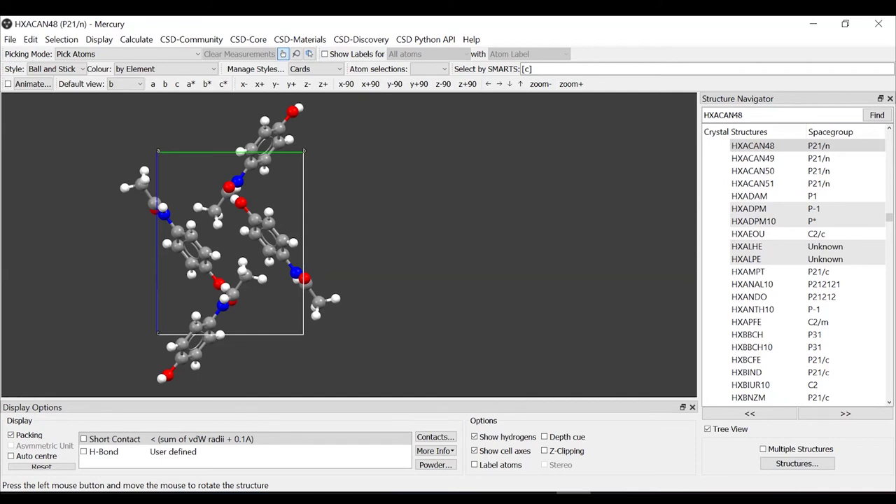
- Open File > POV-Ray Image and move its dialog to the right
{"action": "left_click", "coordinate": [11, 40]}
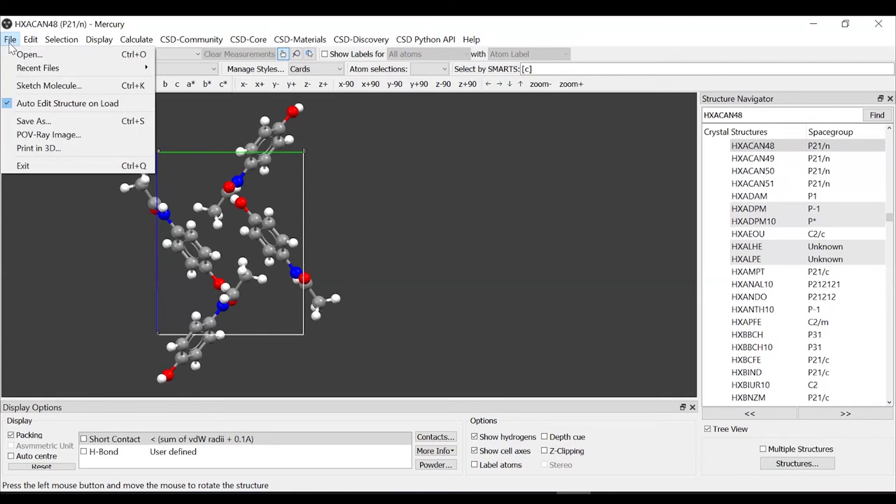
{"action": "left_click", "coordinate": [70, 134]}
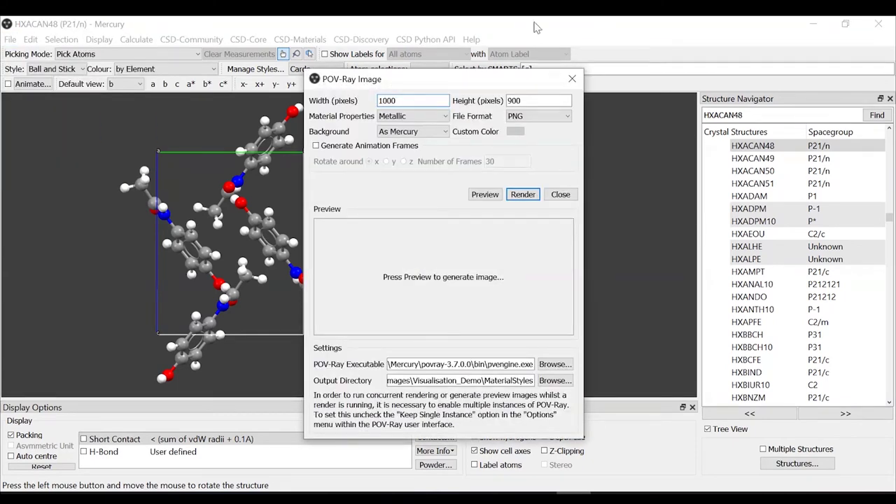
{"action": "left_click_drag", "start_coordinate": [448, 81], "coordinate": [551, 61]}
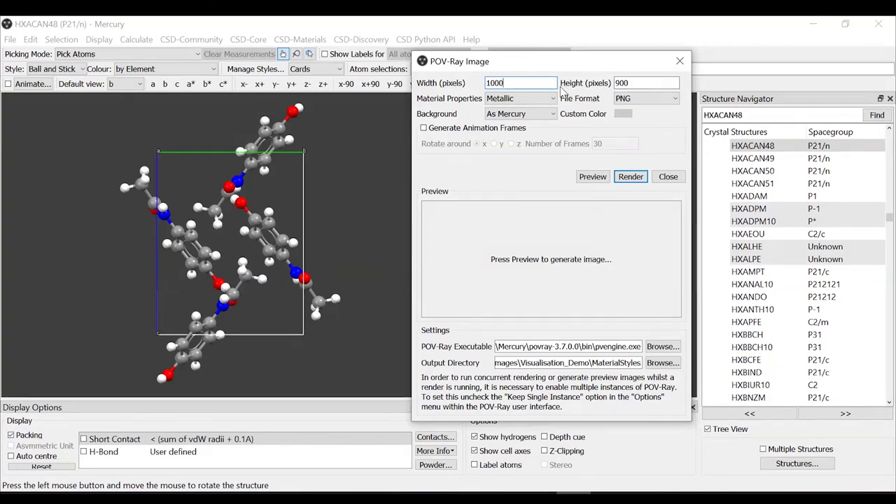
- Keep PNG format and Metallic material, set a White background, then reopen the Background options
{"action": "left_click", "coordinate": [650, 98]}
{"action": "left_click", "coordinate": [650, 98]}
{"action": "left_click", "coordinate": [539, 98]}
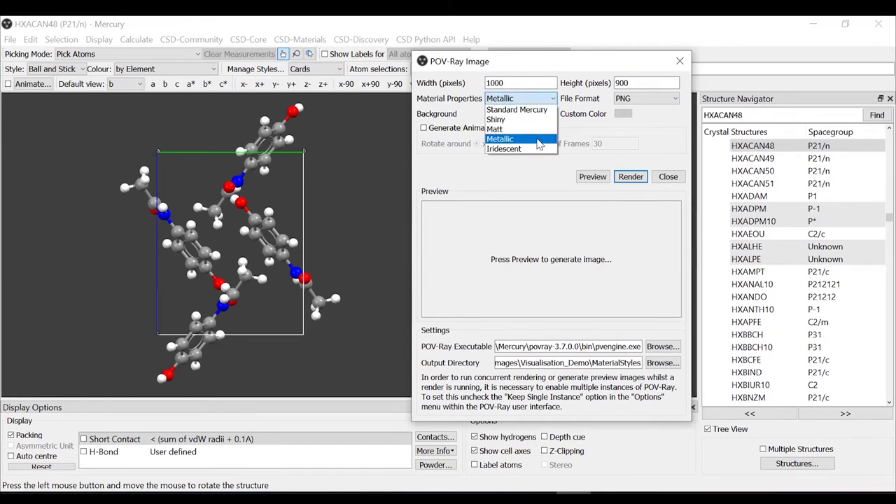
{"action": "left_click", "coordinate": [508, 142]}
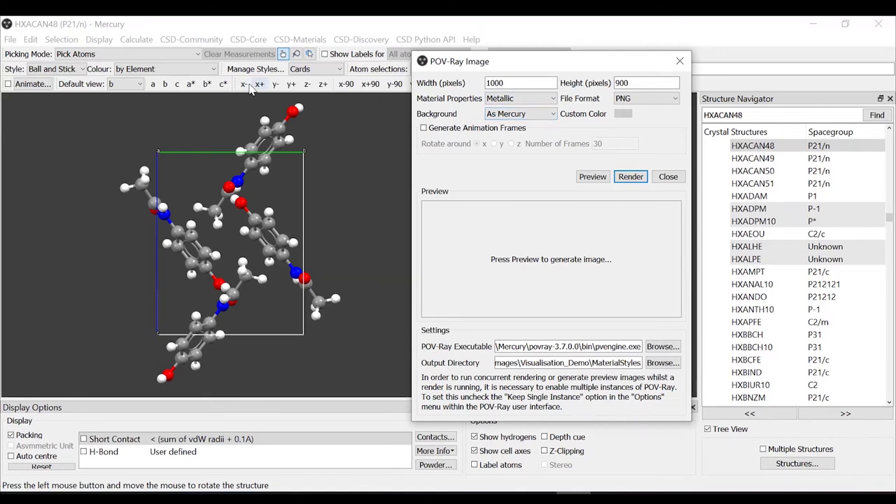
{"action": "left_click", "coordinate": [552, 114]}
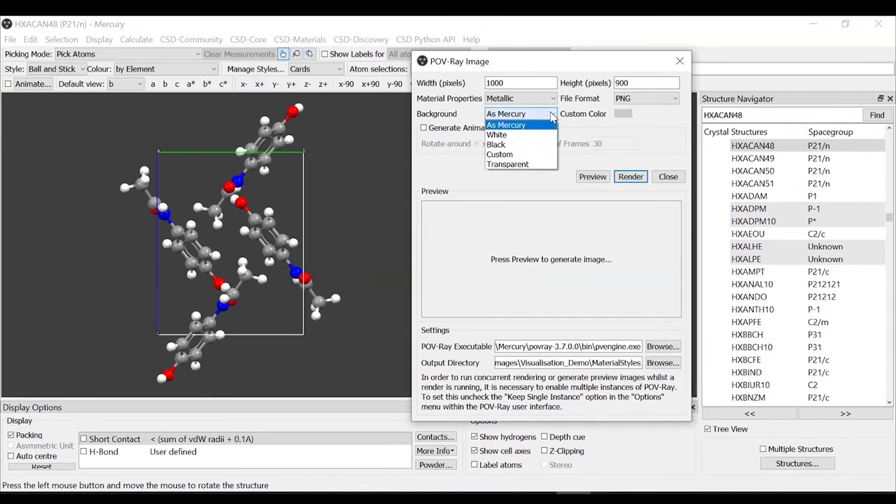
{"action": "left_click", "coordinate": [518, 135]}
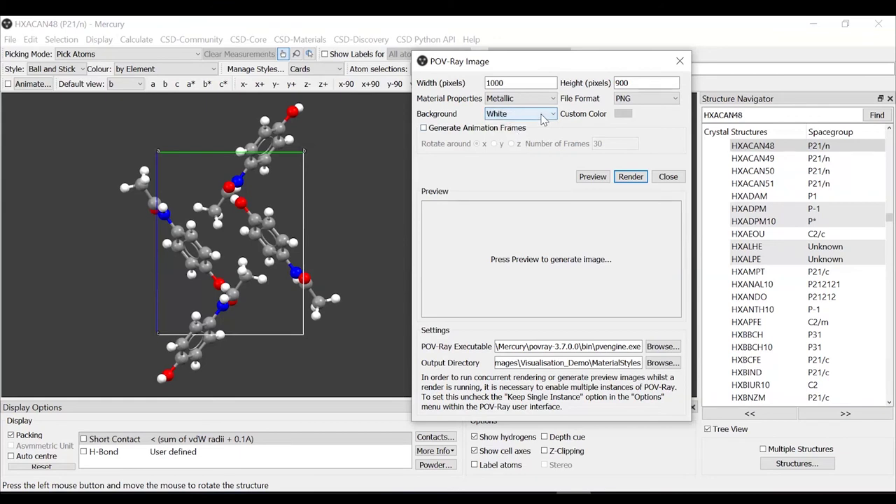
{"action": "left_click", "coordinate": [521, 114]}
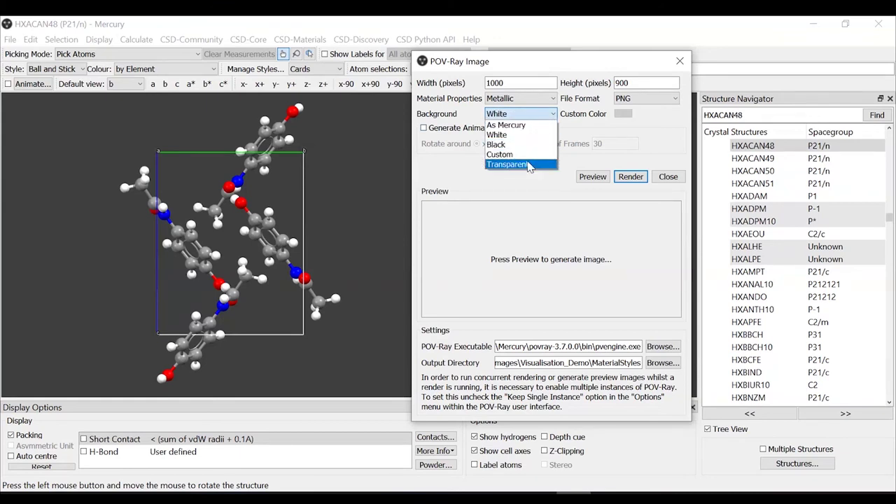
- Set the render background to a Custom light yellow colour
{"action": "left_click", "coordinate": [522, 154]}
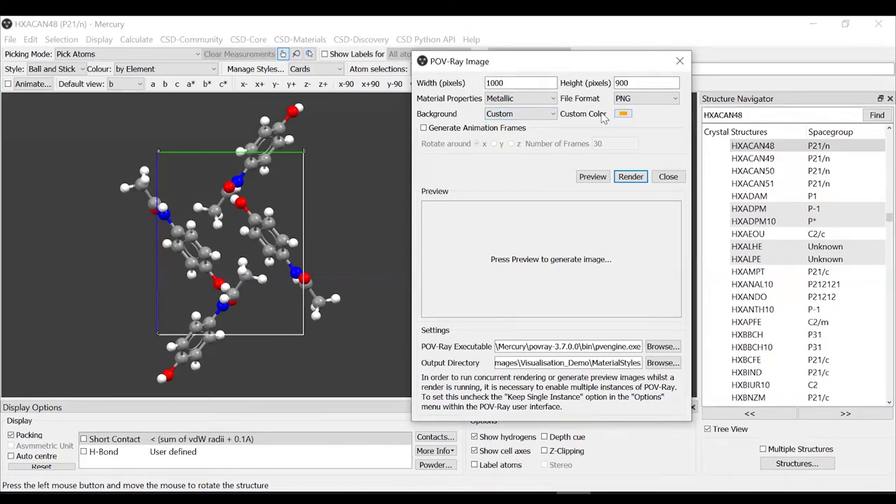
{"action": "left_click", "coordinate": [623, 114]}
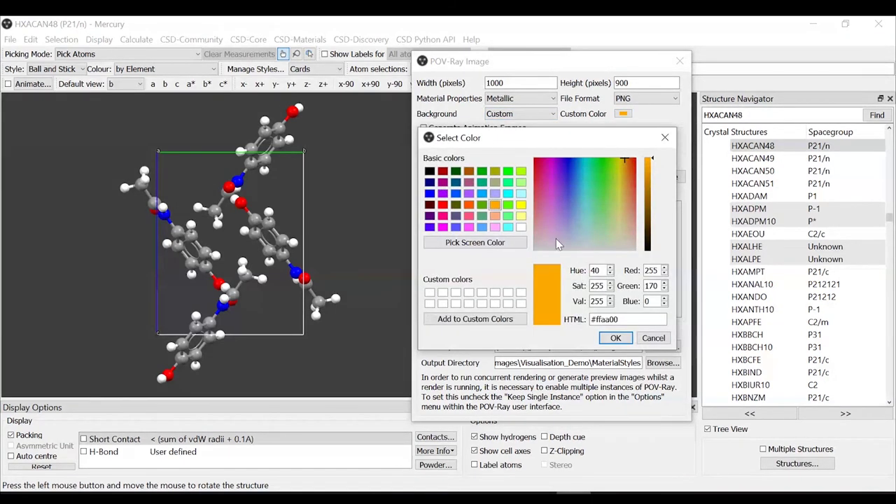
{"action": "left_click", "coordinate": [523, 217]}
{"action": "left_click", "coordinate": [615, 338]}
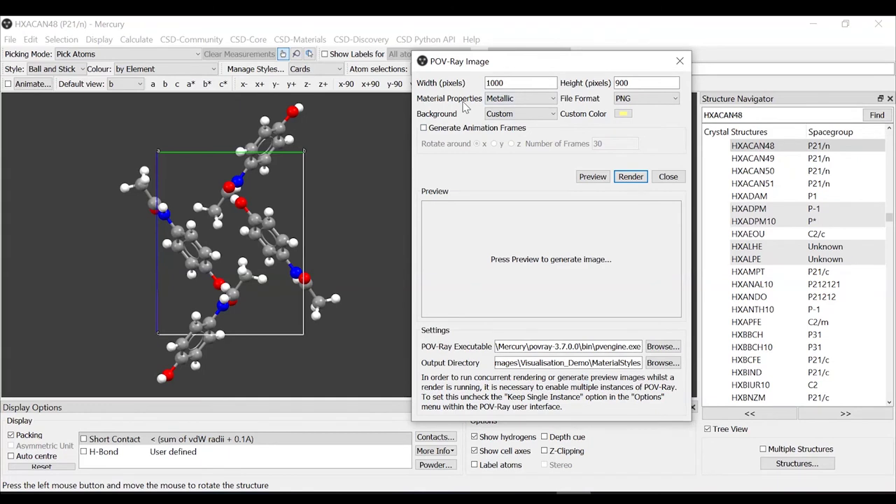
- Preview the render, shifting the structure right and refreshing the preview twice
{"action": "left_click", "coordinate": [589, 180]}
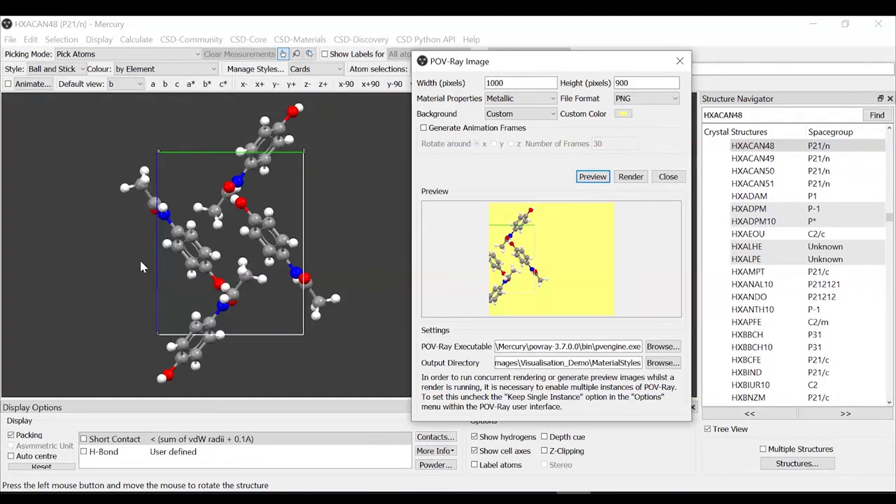
{"action": "middle_click_drag", "start_coordinate": [110, 231], "coordinate": [186, 236]}
{"action": "left_click", "coordinate": [588, 179]}
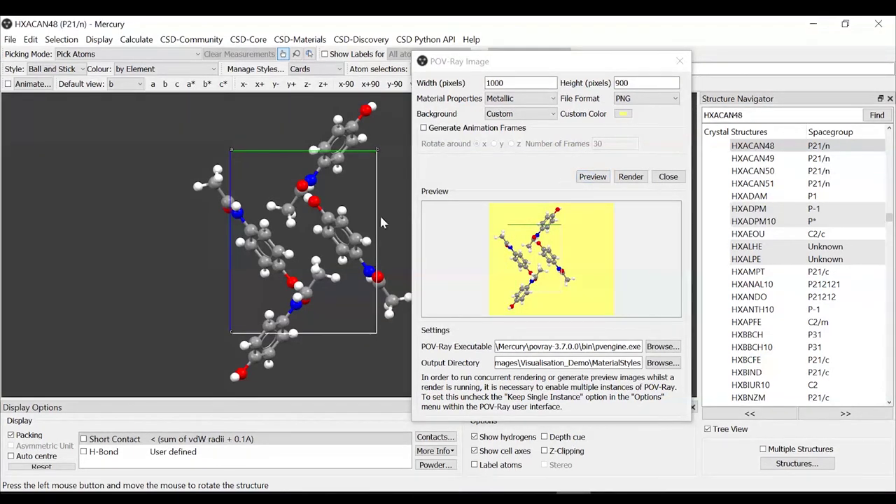
{"action": "middle_click_drag", "start_coordinate": [191, 220], "coordinate": [217, 220]}
{"action": "left_click", "coordinate": [592, 178]}
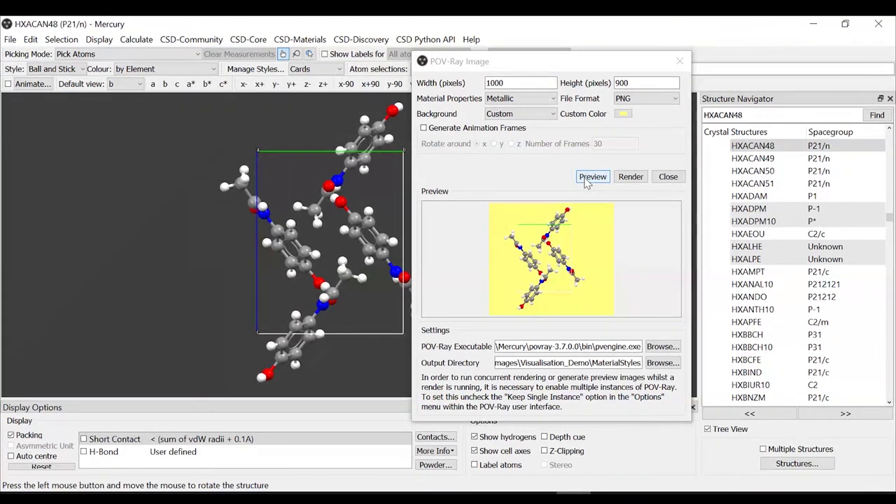
- Render the final POV-Ray image as HXACAN48_2.png
{"action": "left_click", "coordinate": [630, 179]}
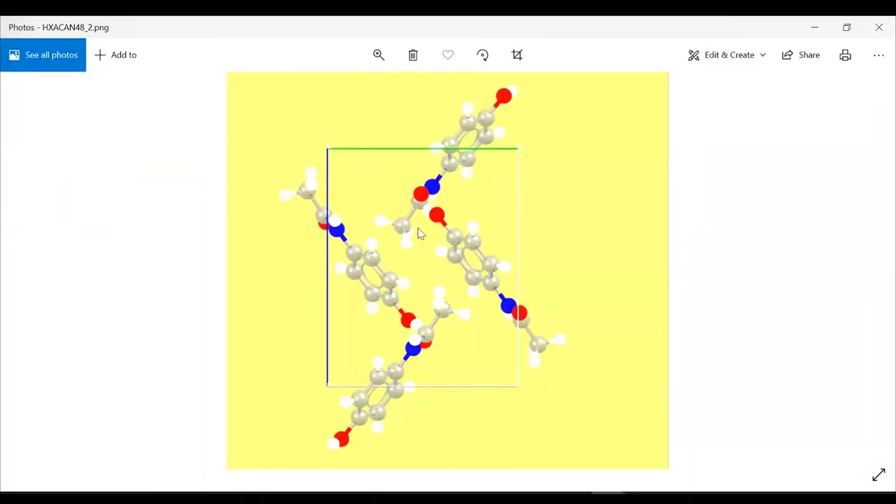
- Step back through HXACAN48, HXACAN_4 to HXACAN_1 renders until HXACAN.png is shown
{"action": "left_click", "coordinate": [33, 271]}
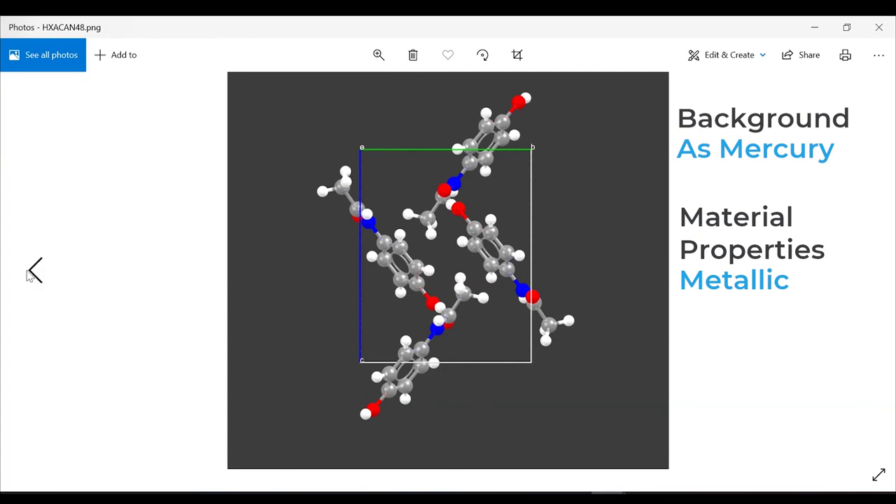
{"action": "left_click", "coordinate": [29, 274]}
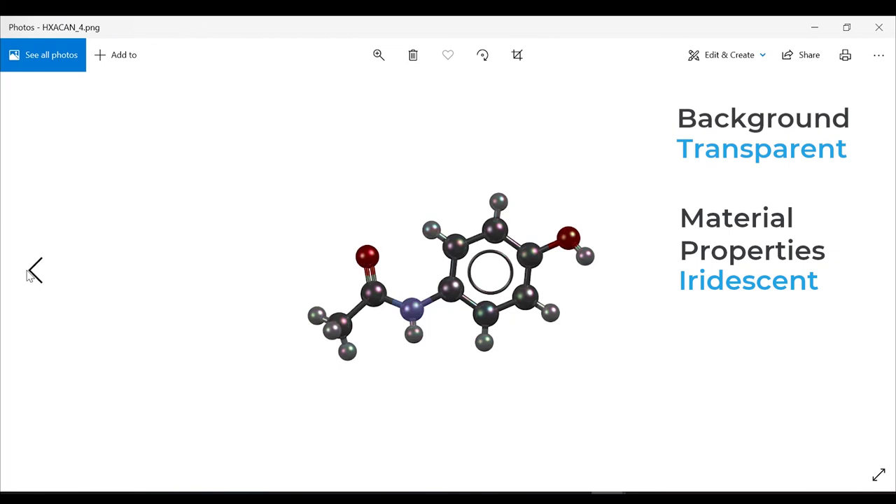
{"action": "left_click", "coordinate": [35, 286]}
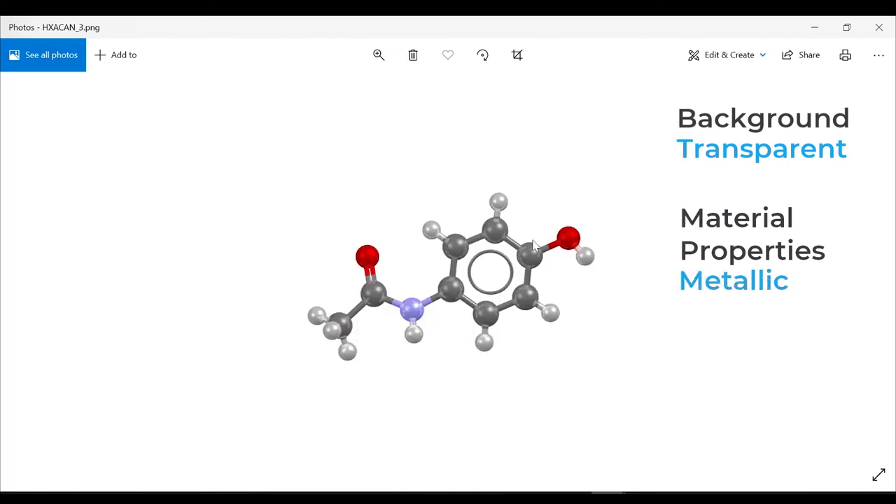
{"action": "left_click", "coordinate": [38, 282]}
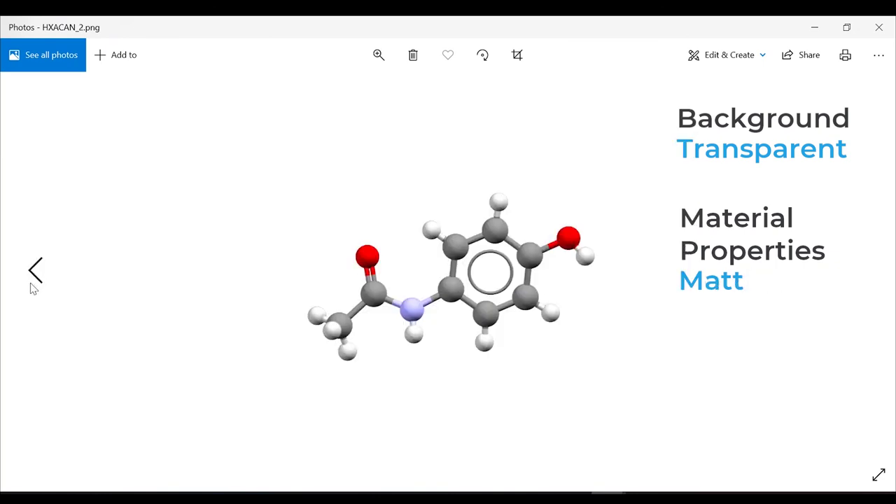
{"action": "left_click", "coordinate": [30, 287]}
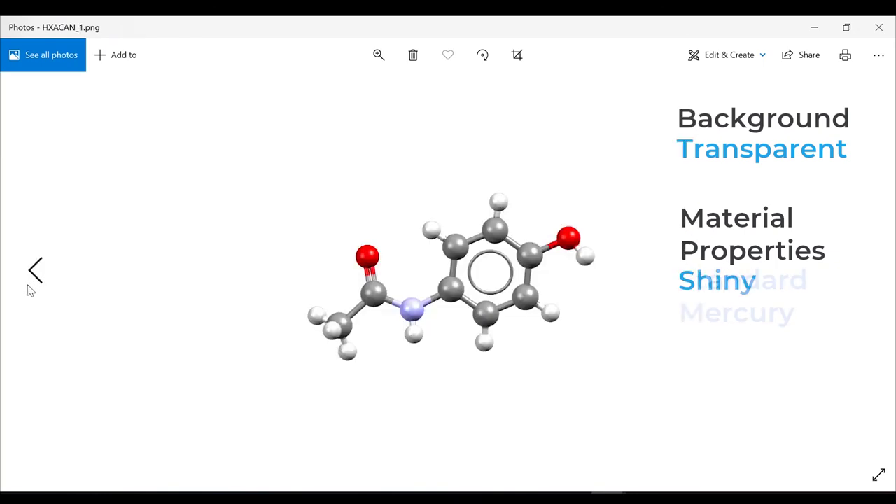
{"action": "left_click", "coordinate": [30, 288]}
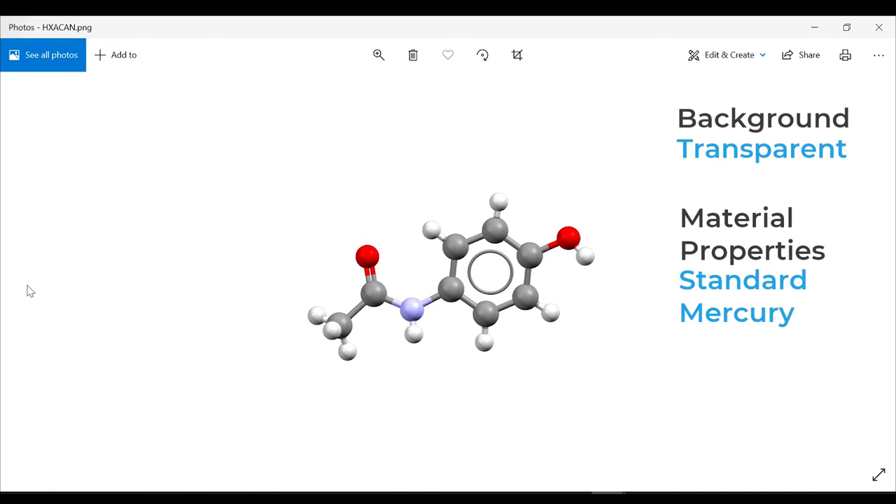